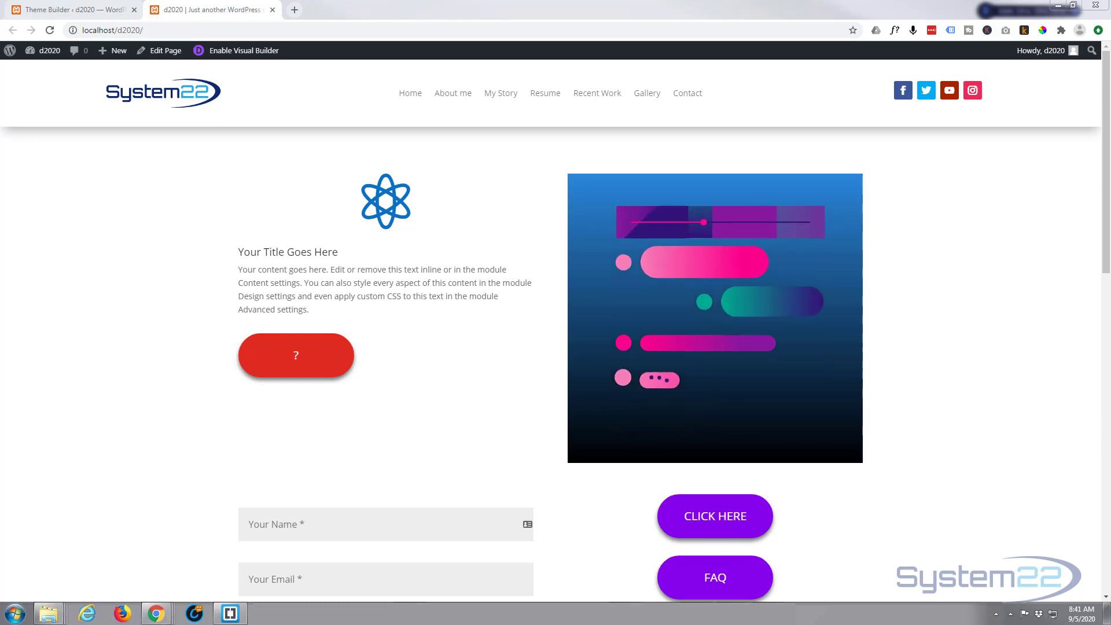
Scroll down the homepage to review its layout, then back up to the current header.
scroll(102, 213, "down", 3)
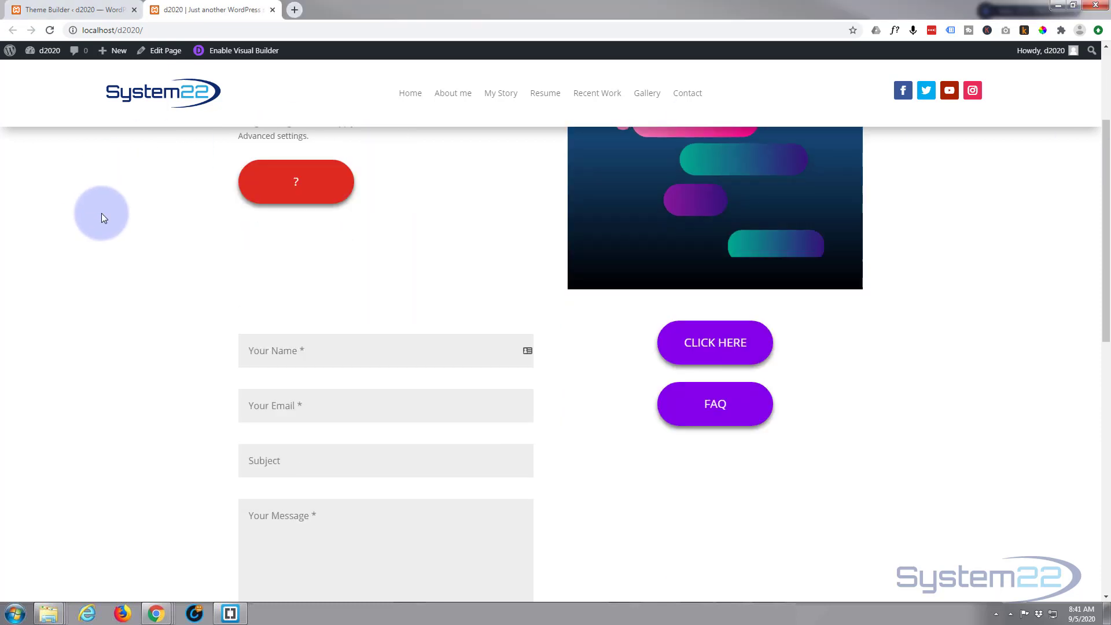
scroll(102, 213, "down", 10)
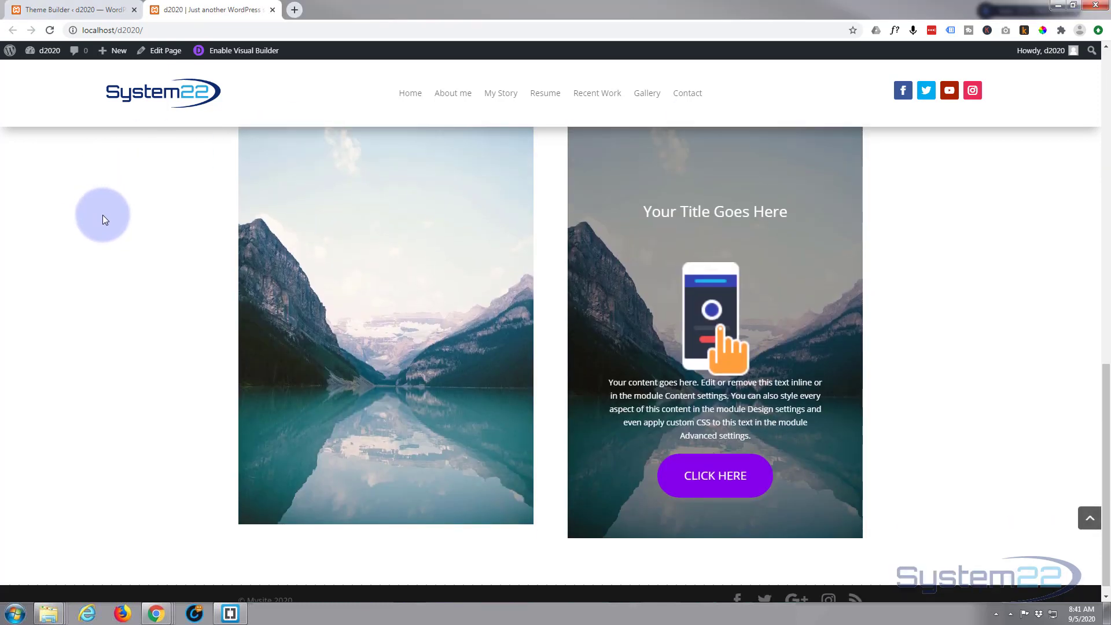
scroll(102, 219, "up", 10)
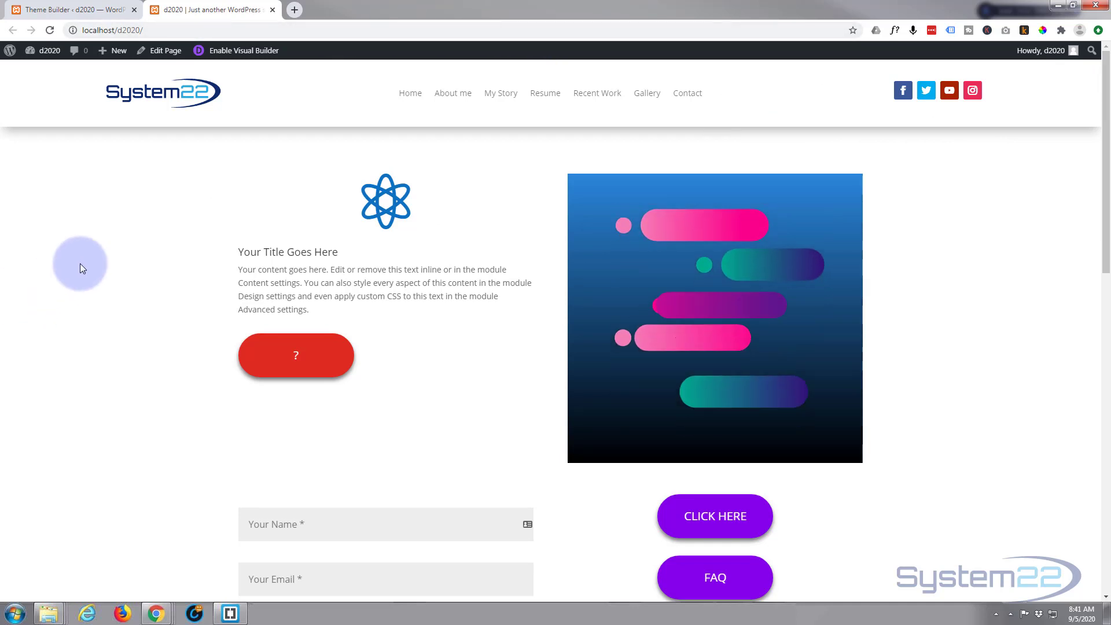
Preview the page at phone size and open and close the mobile menu twice.
key("ctrl+shift+i")
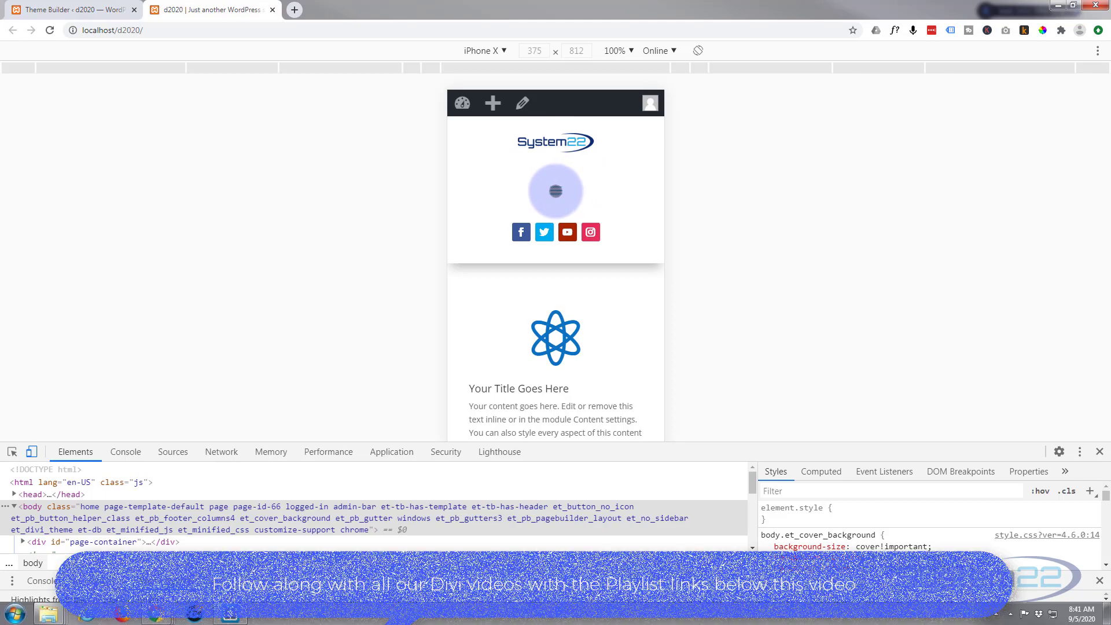
left_click(556, 191)
left_click(555, 191)
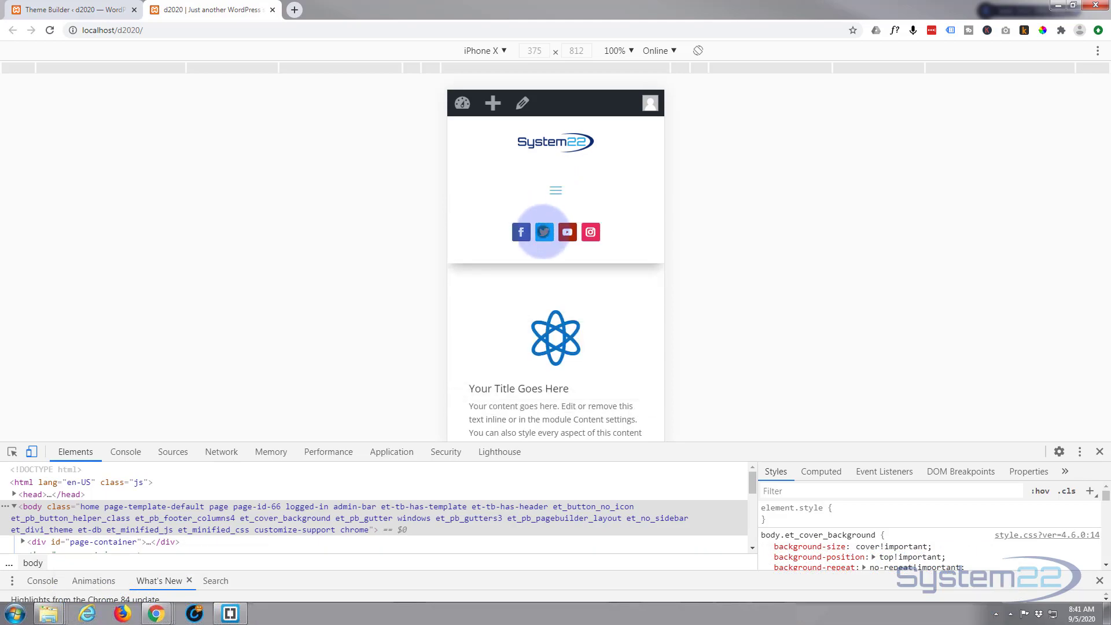
left_click(556, 191)
left_click(556, 191)
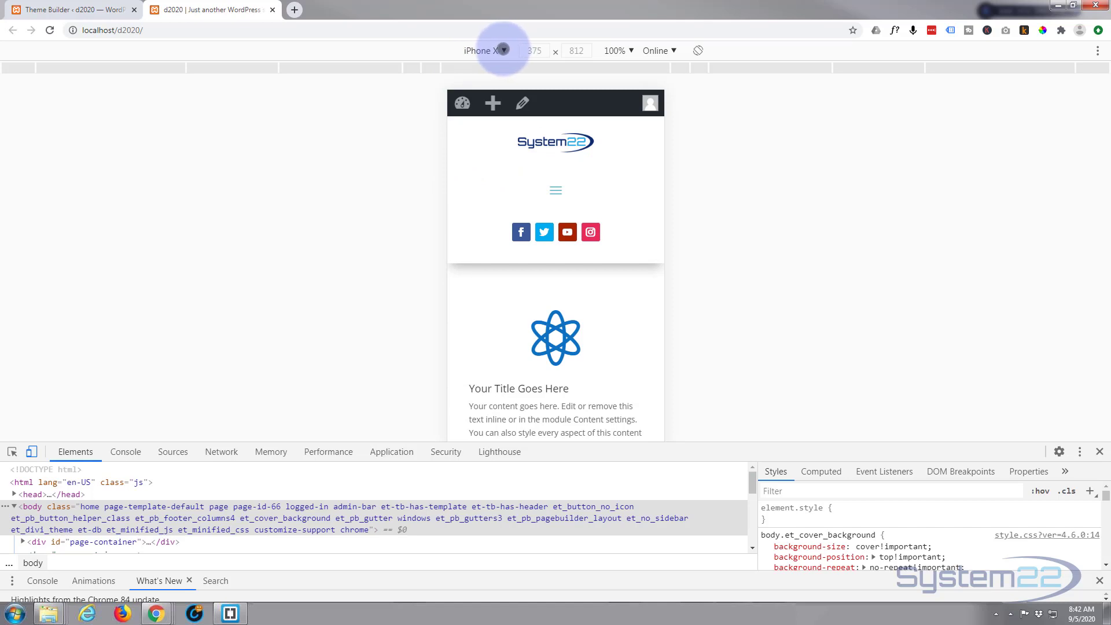
Preview the page as iPad at 100% zoom, test its menu, then return to desktop width.
left_click(503, 49)
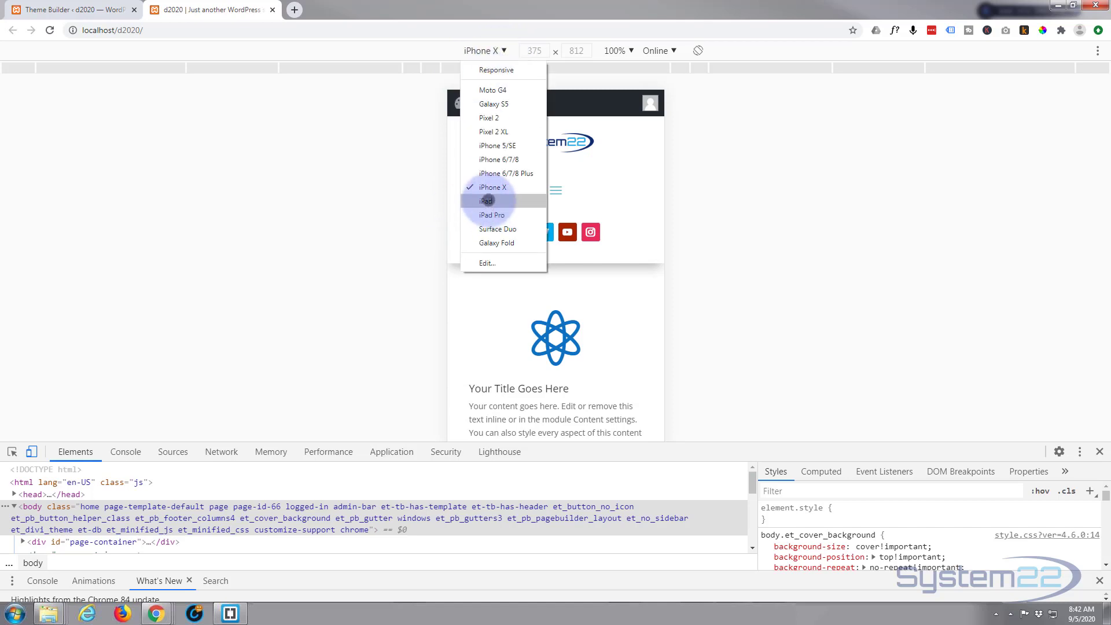
left_click(486, 200)
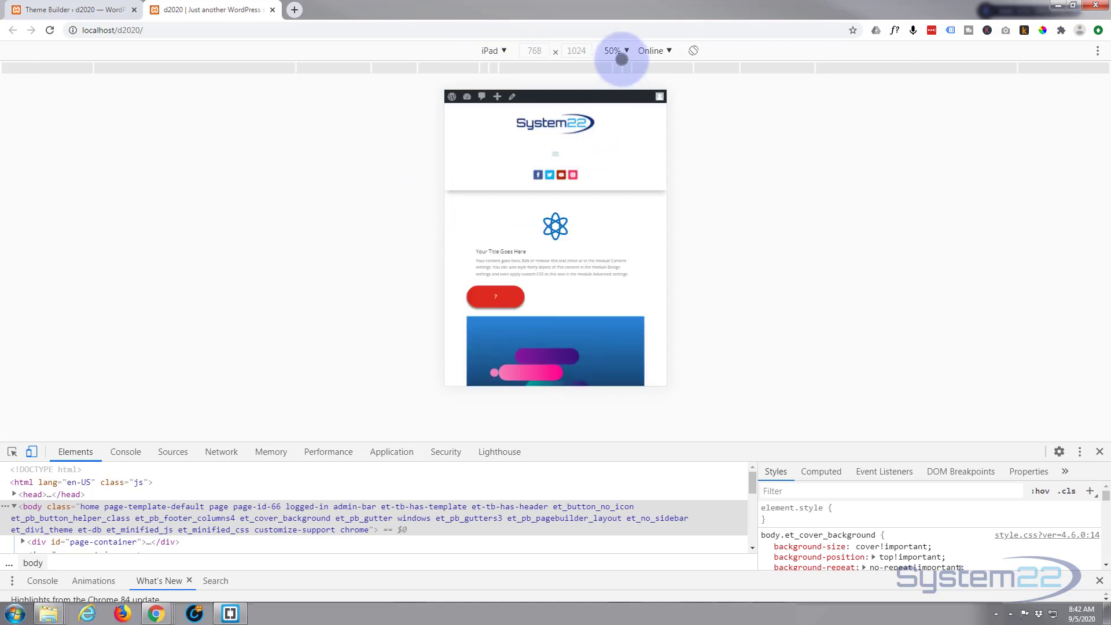
left_click(624, 49)
left_click(632, 93)
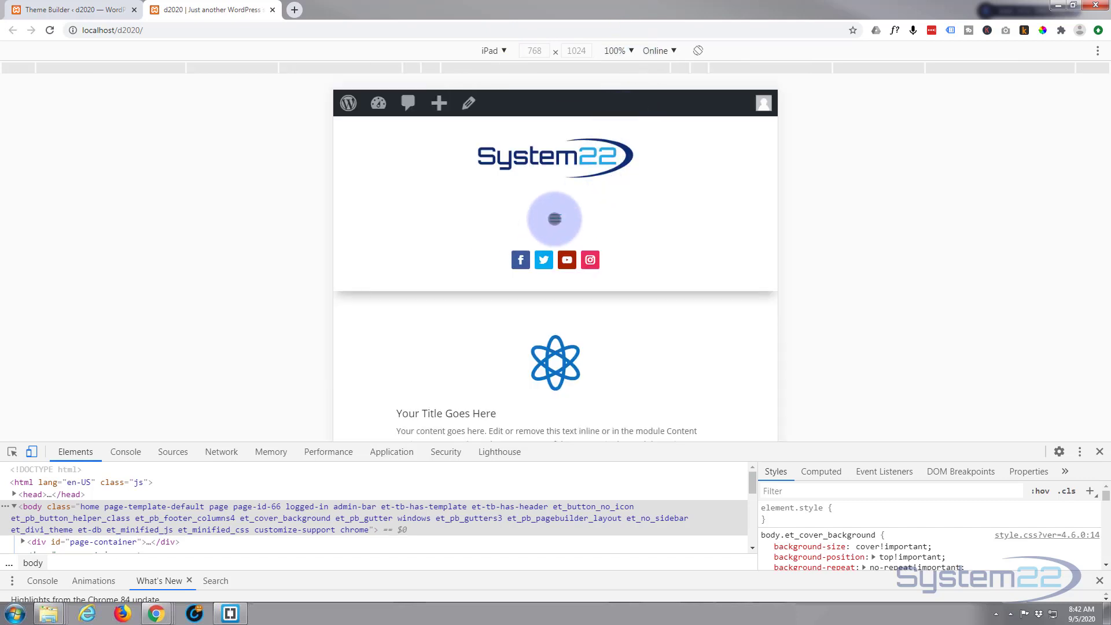
left_click(557, 217)
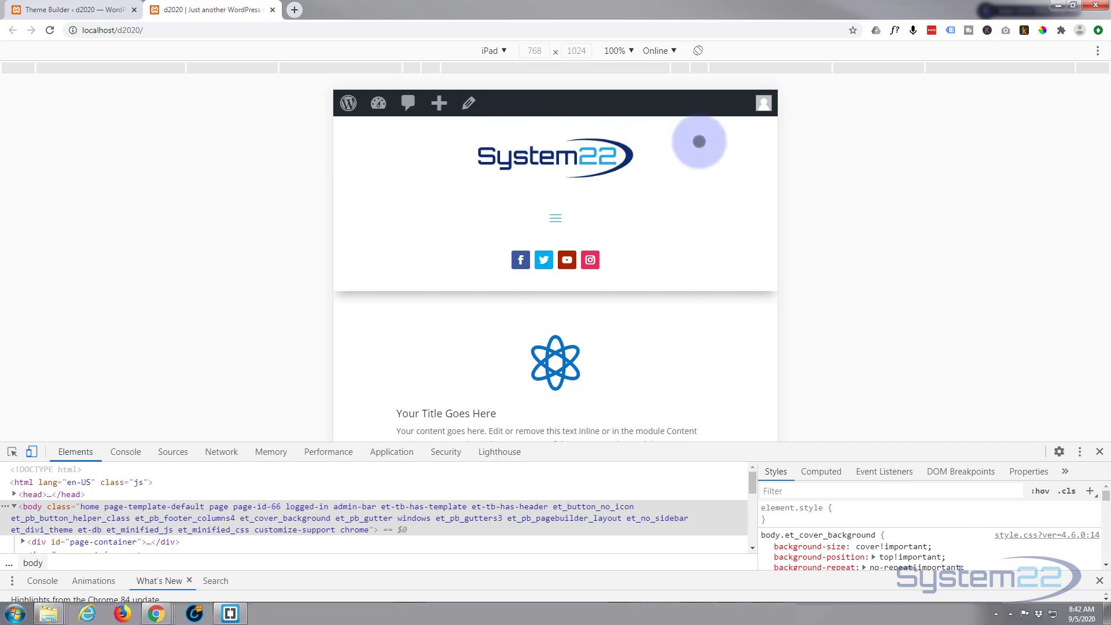
left_click(30, 451)
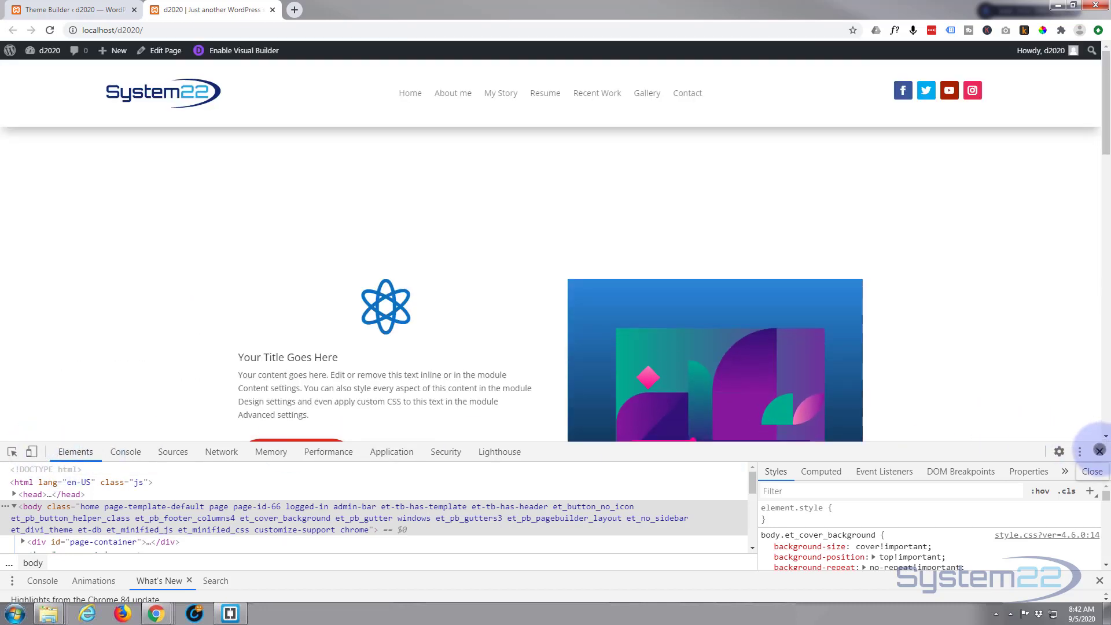
Close DevTools and start editing the Global Header in the Theme Builder's Default Website Template.
left_click(1099, 451)
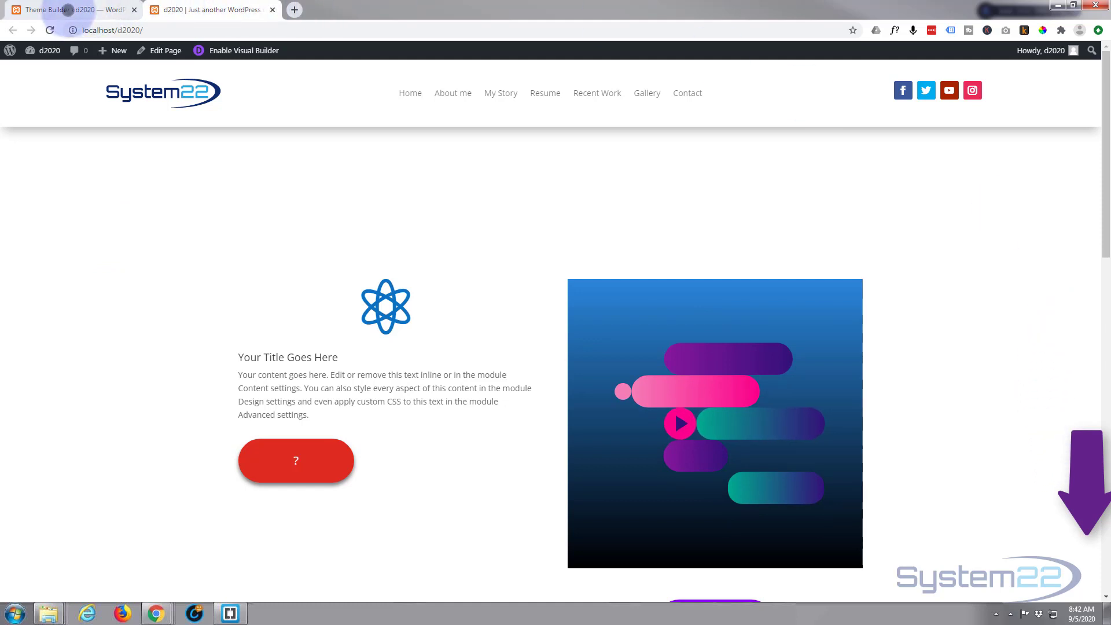
left_click(67, 10)
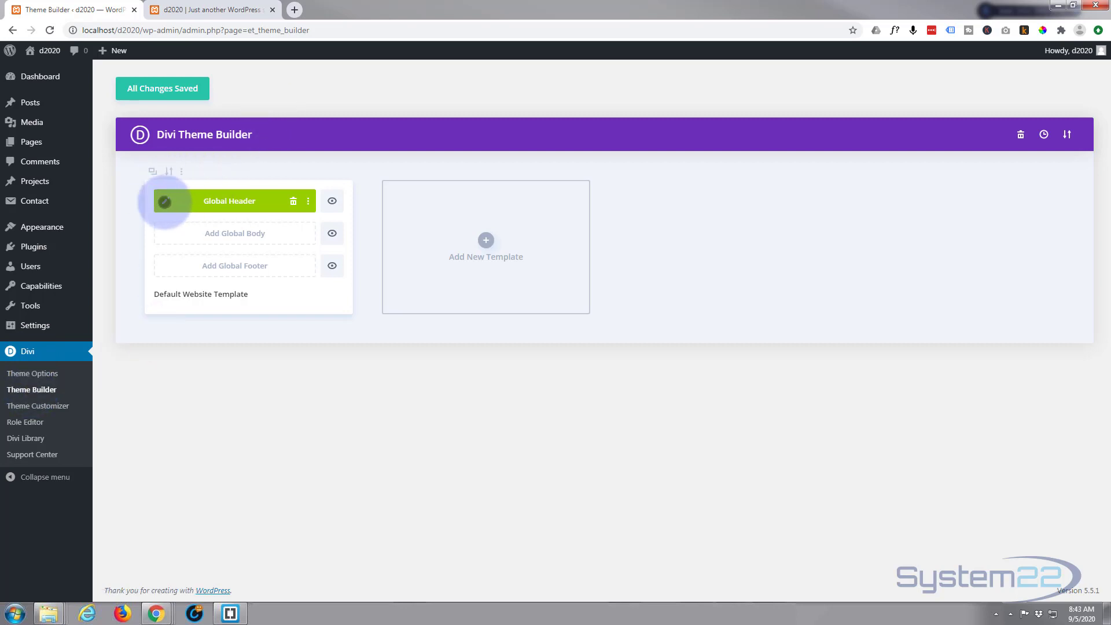
left_click(164, 201)
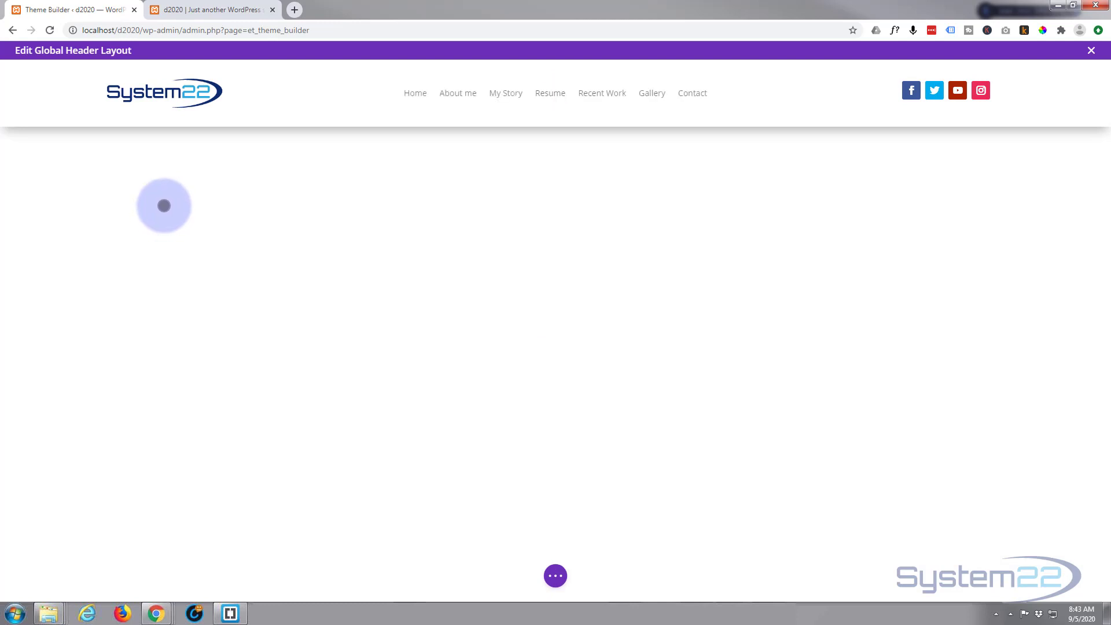
Insert a Text module in the header and replace its placeholder text with the Current Date.
mouse_move(152, 94)
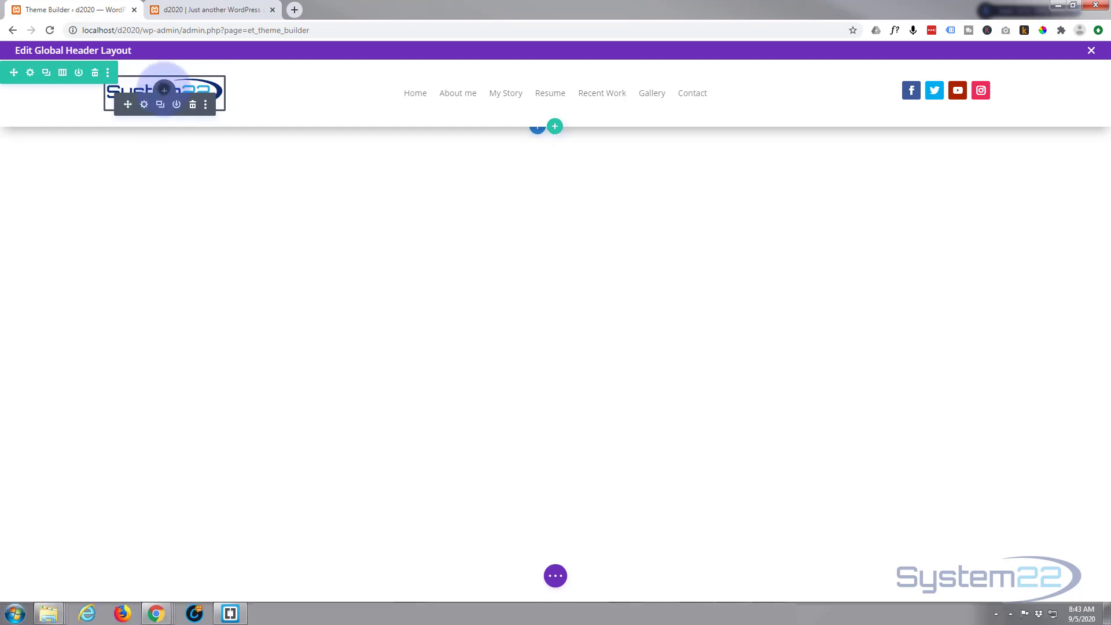
left_click(164, 90)
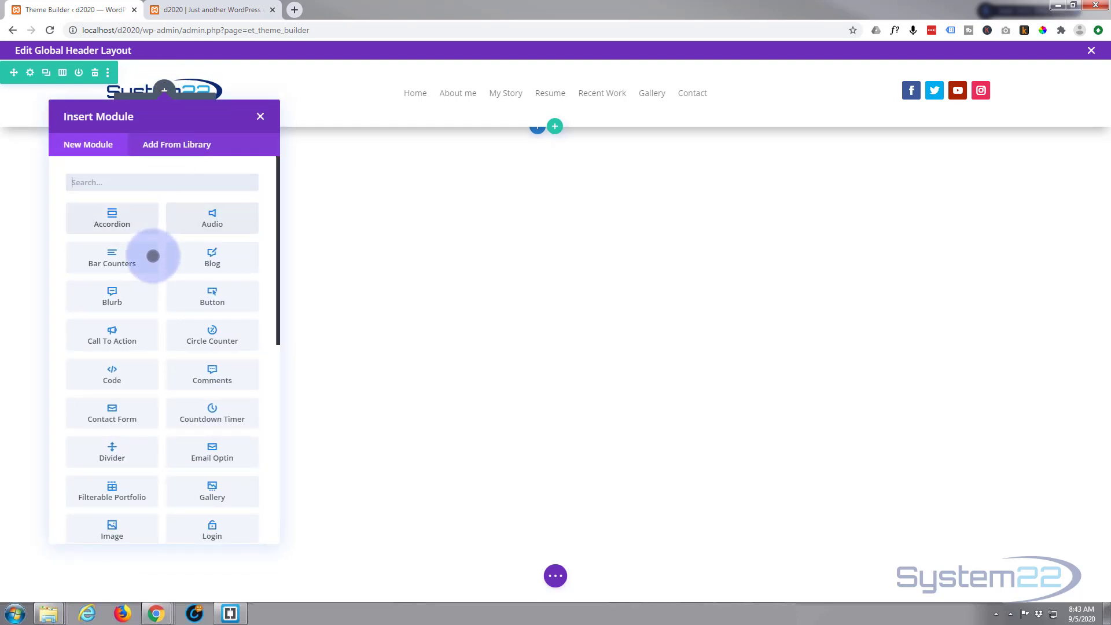
scroll(202, 377, "down", 7)
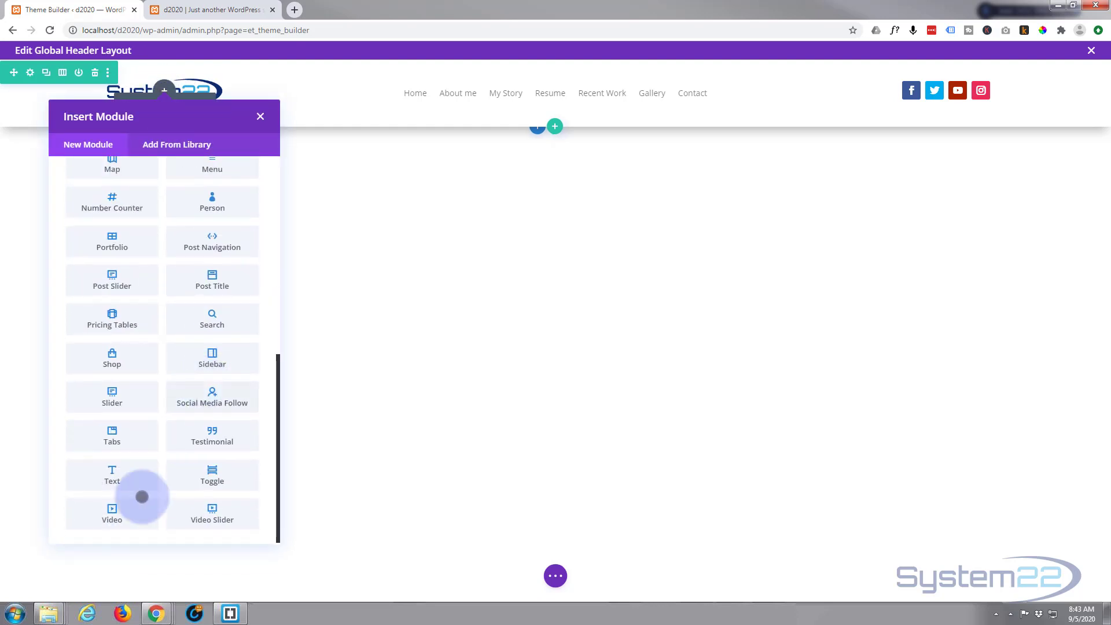
left_click(108, 471)
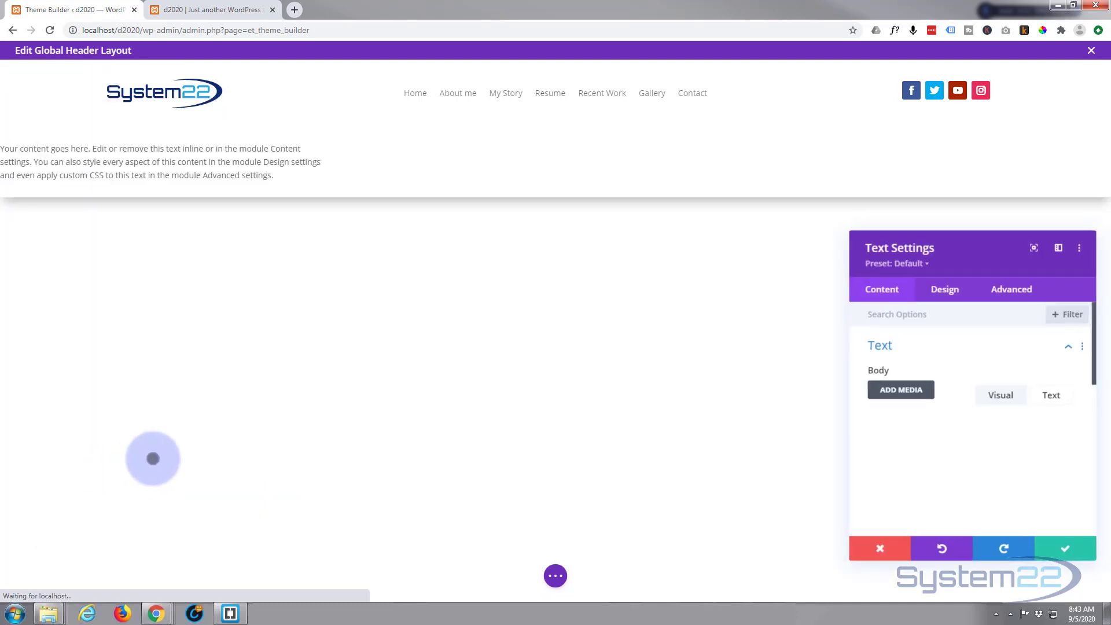
scroll(923, 446, "down", 3)
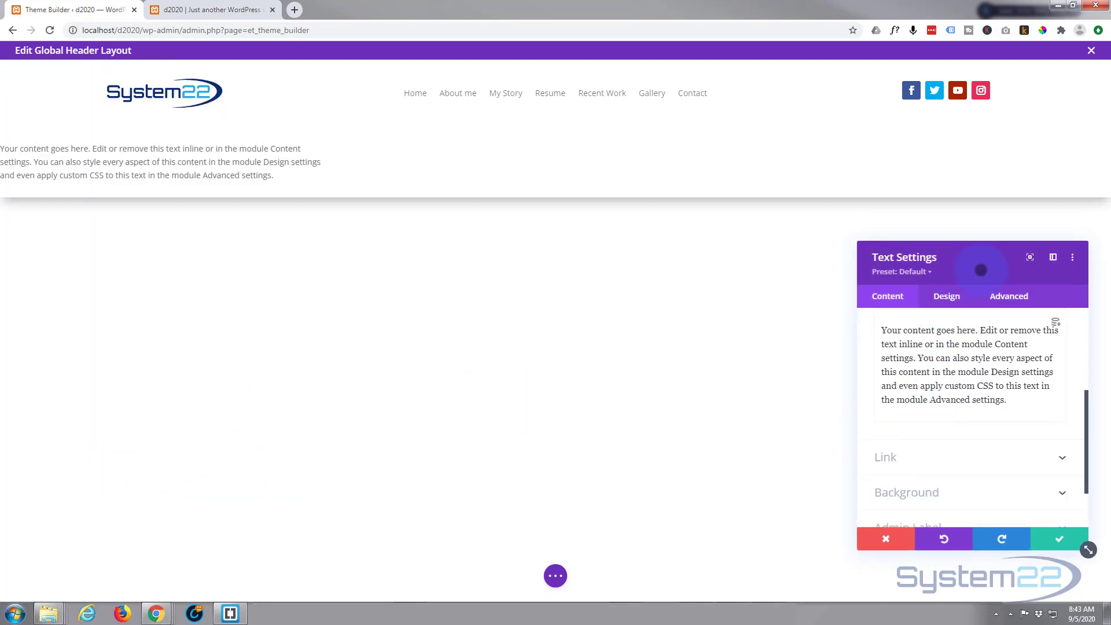
left_click_drag(982, 255, 431, 141)
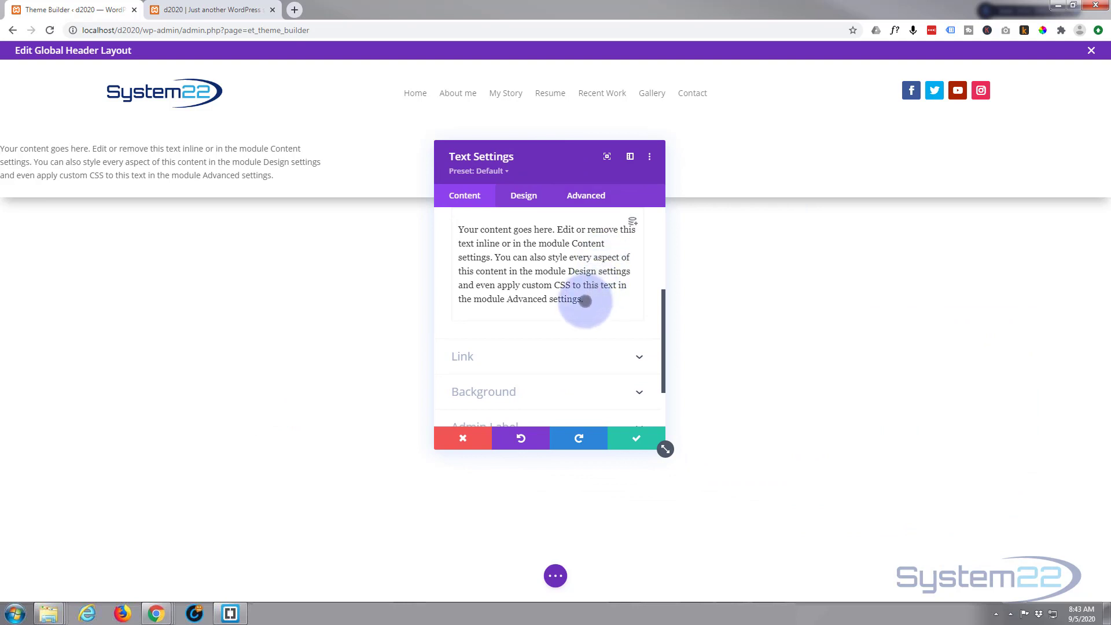
left_click_drag(583, 301, 432, 224)
key("BackSpace")
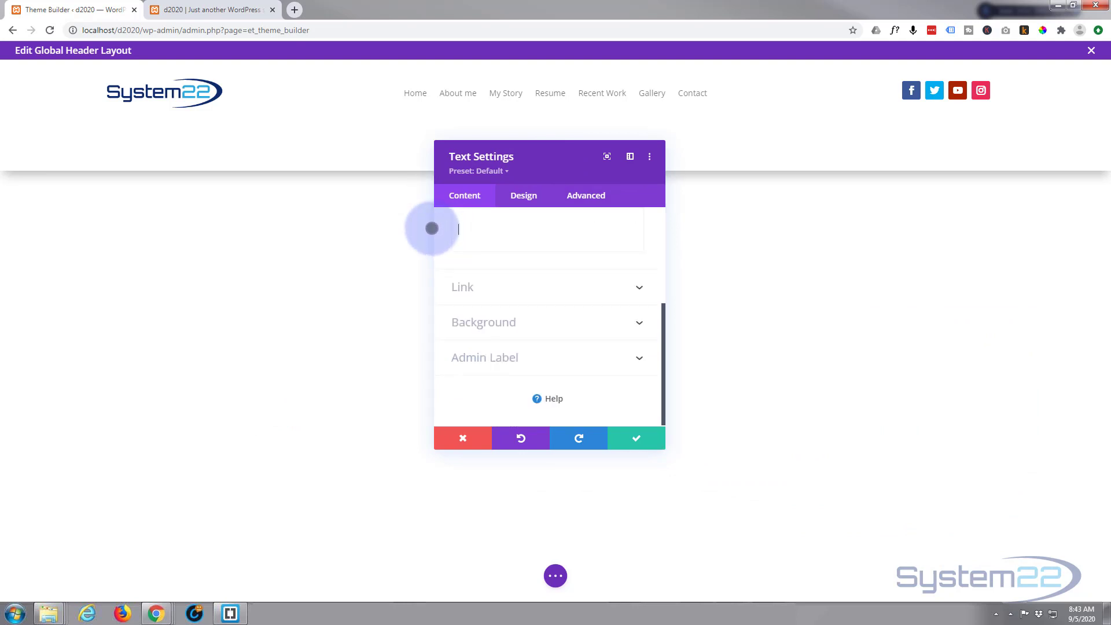
scroll(526, 240, "up", 3)
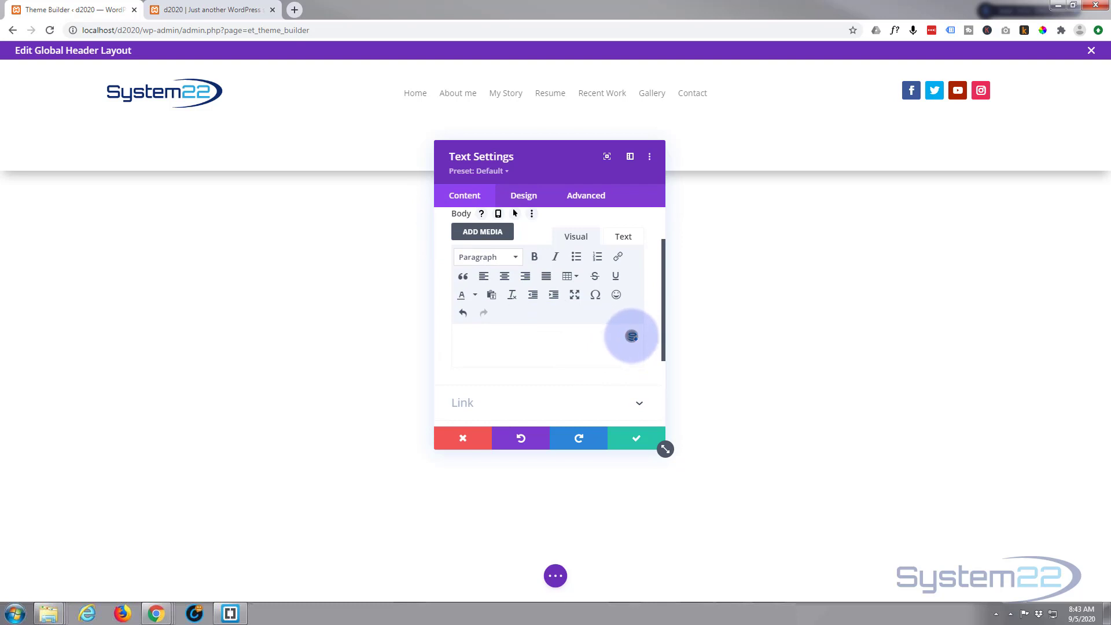
left_click(631, 336)
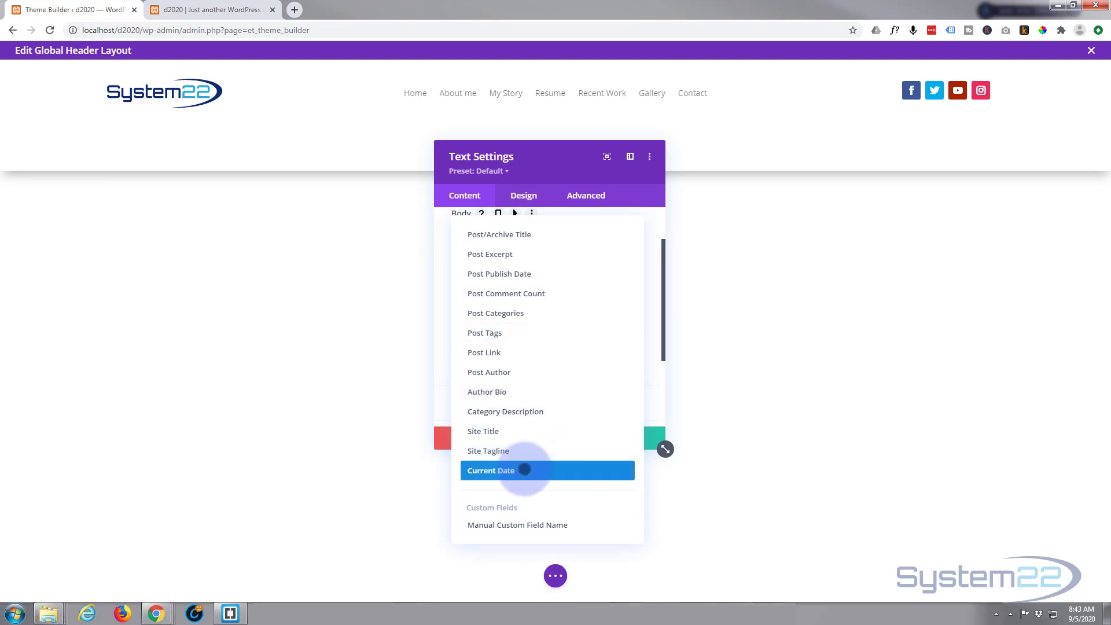
left_click(526, 469)
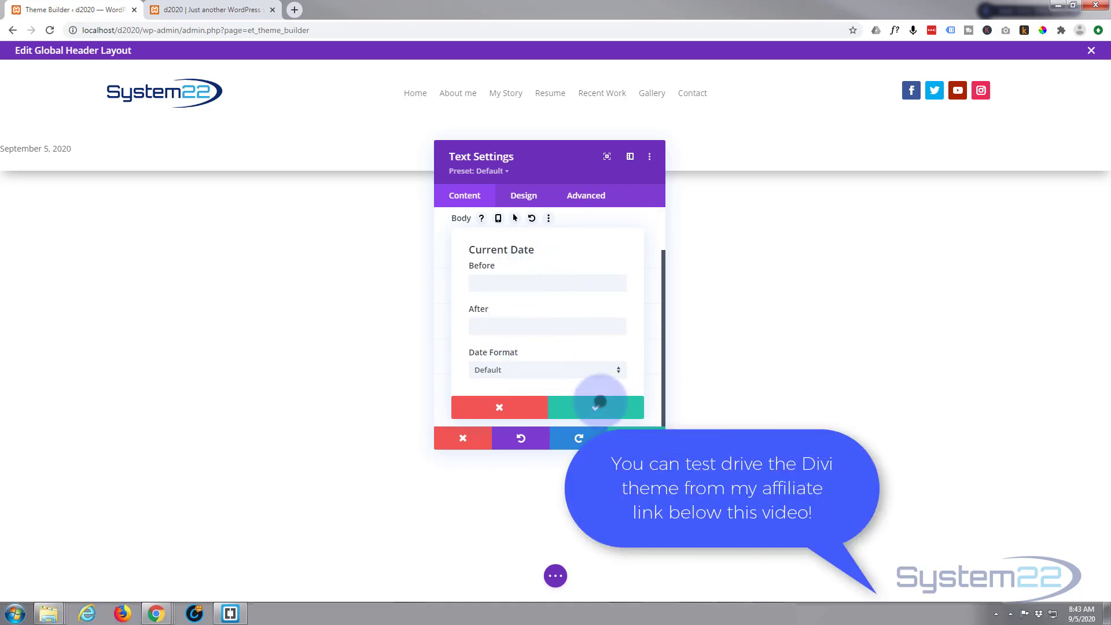
left_click(615, 406)
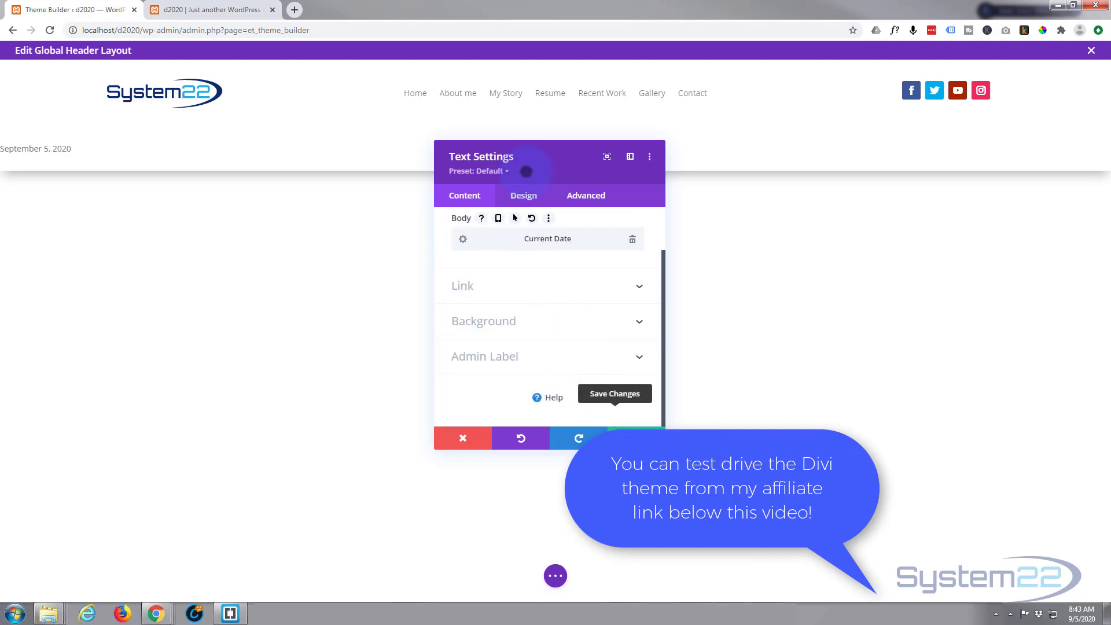
Colour the date text dark blue (#0c71c3) and save the Text module.
left_click(525, 191)
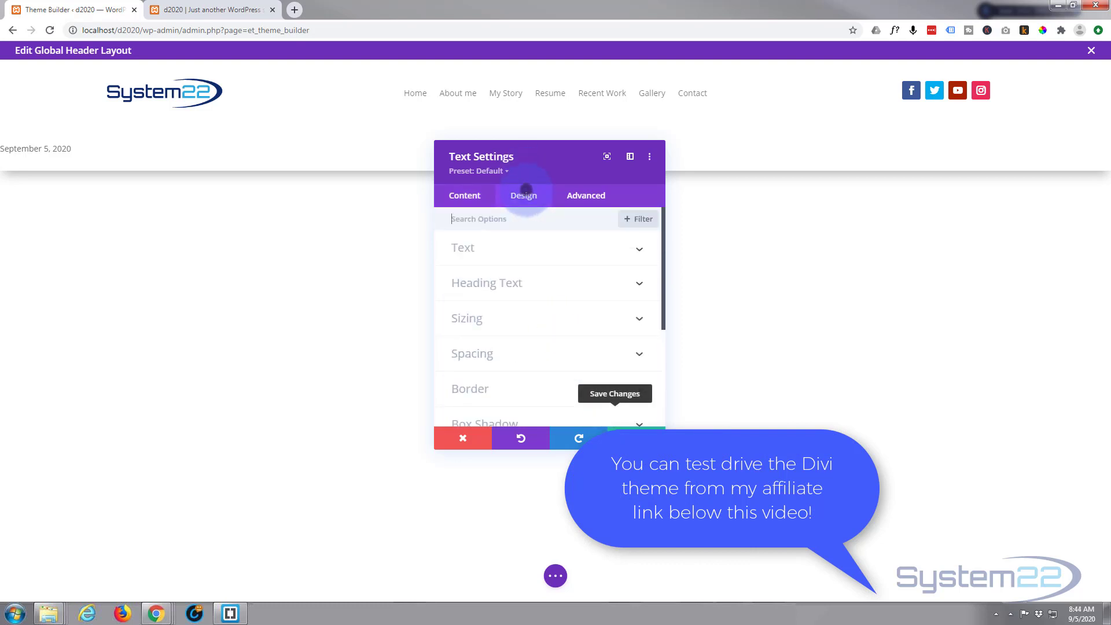
left_click(532, 246)
scroll(537, 285, "down", 2)
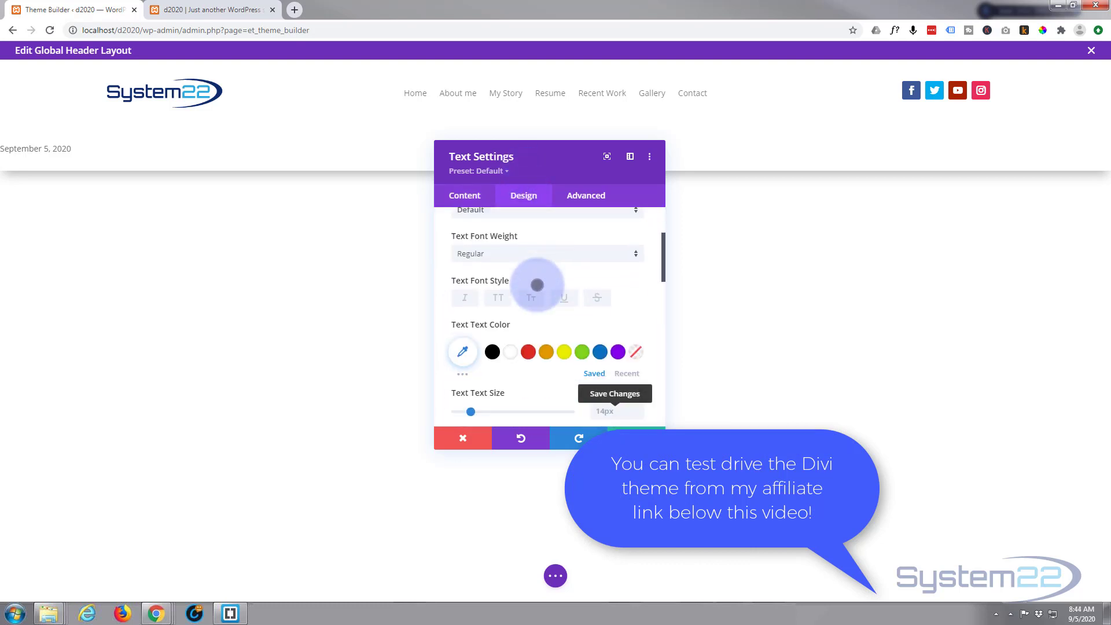
scroll(538, 284, "down", 5)
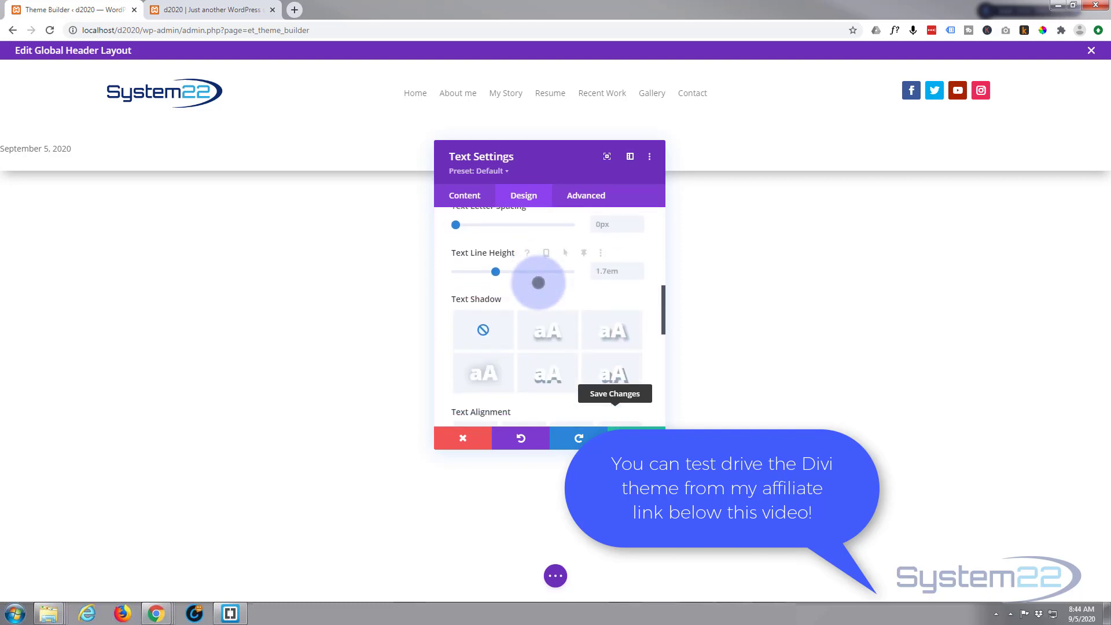
scroll(538, 282, "down", 1)
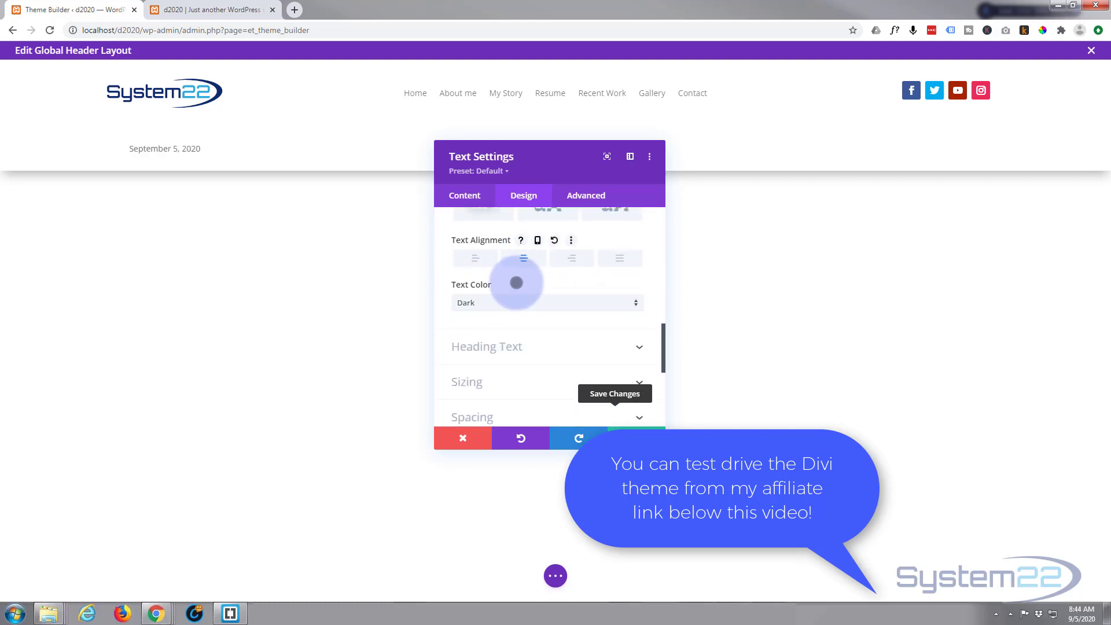
scroll(525, 258, "up", 4)
scroll(522, 273, "up", 1)
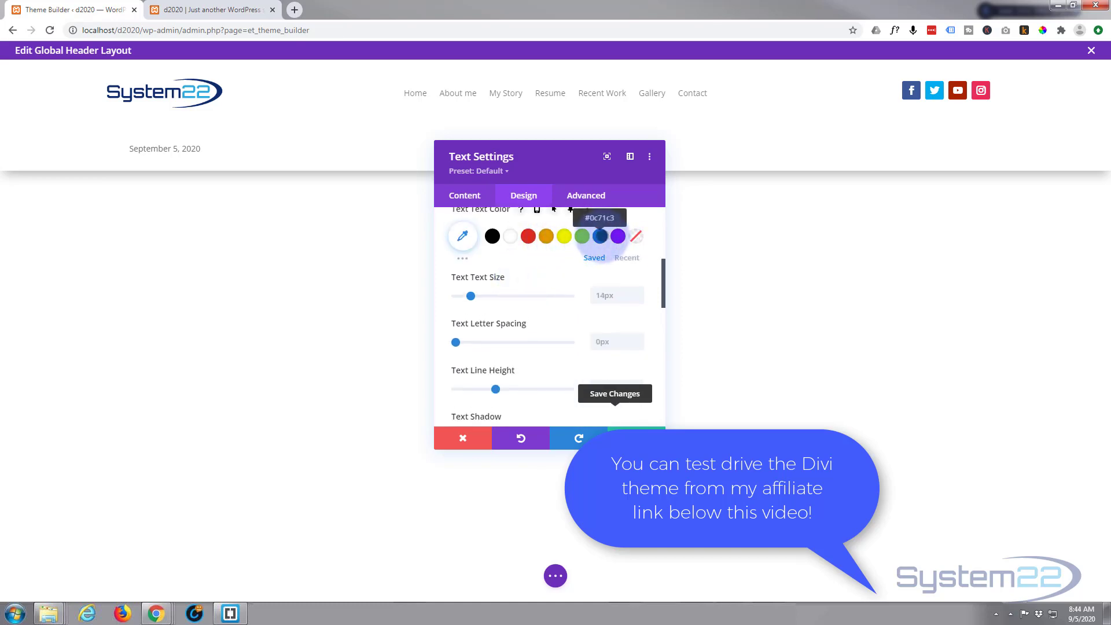
left_click(600, 236)
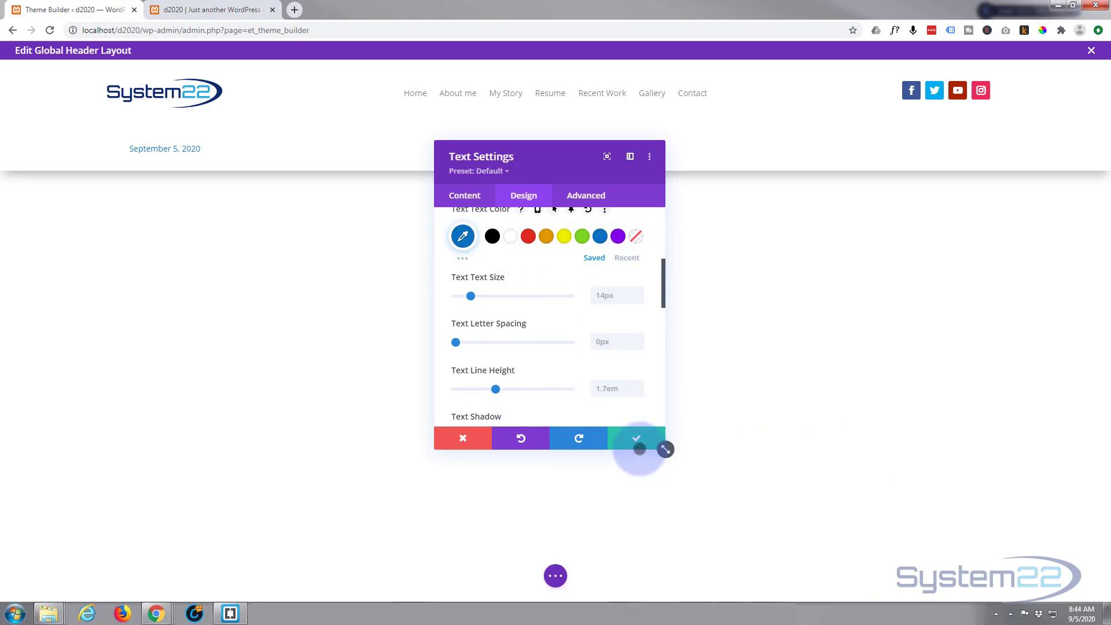
left_click(638, 435)
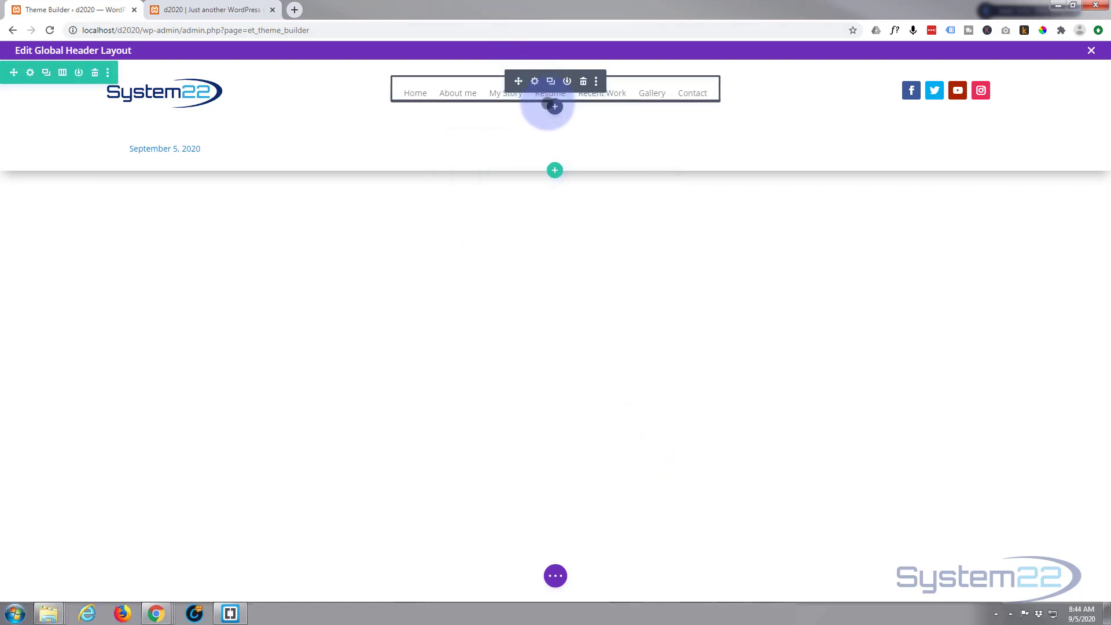
Add a Countdown Timer titled 'Sale Now On' ending October 18 to the middle column.
left_click(555, 107)
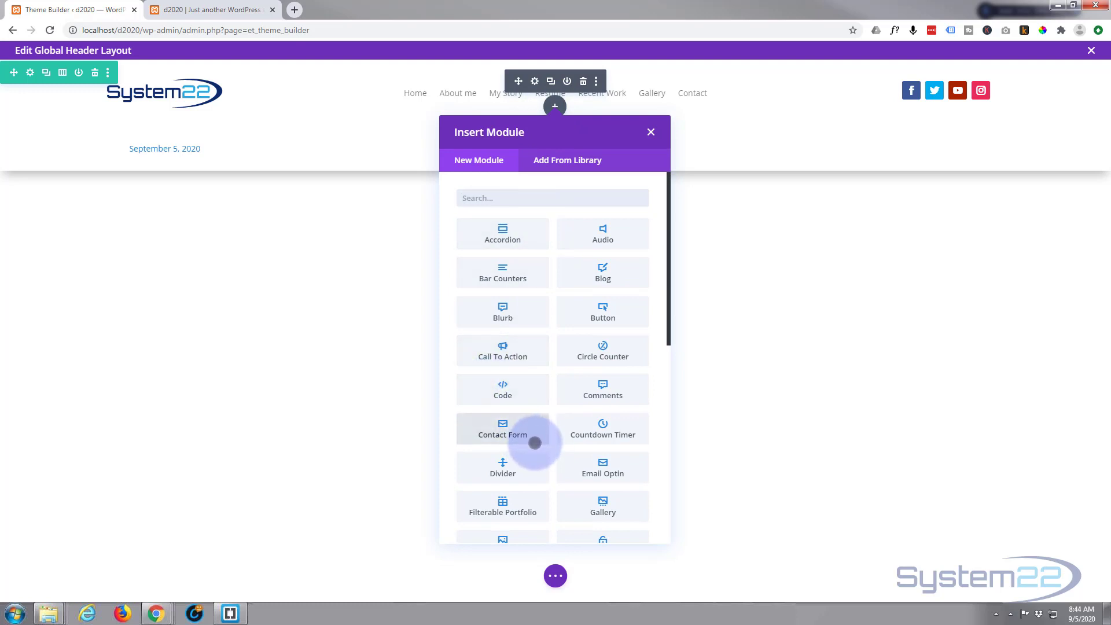
left_click(596, 426)
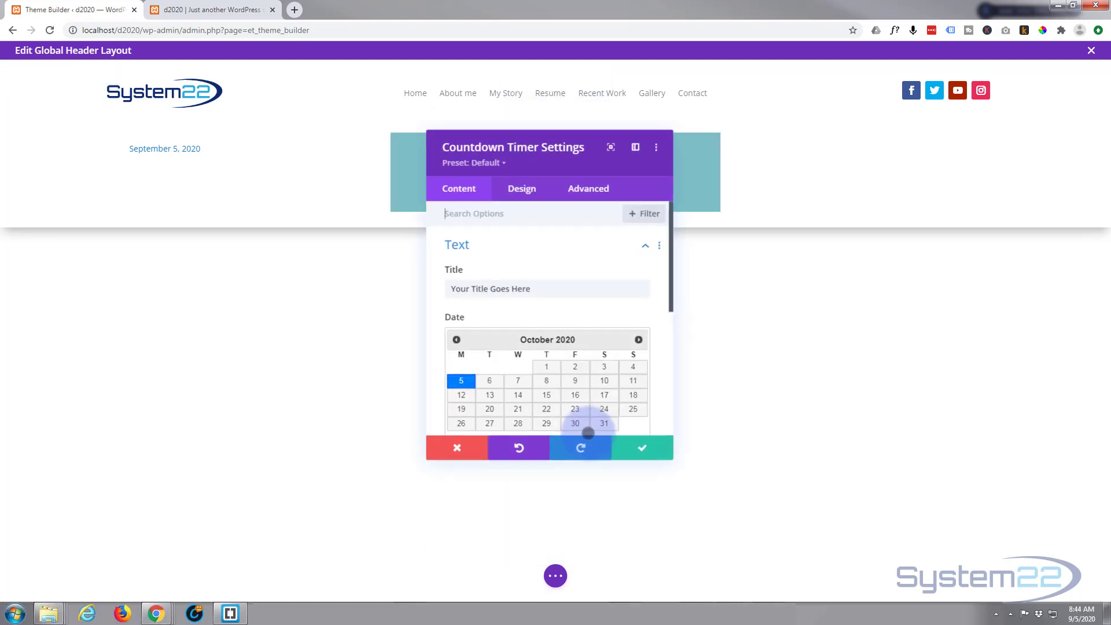
left_click(628, 388)
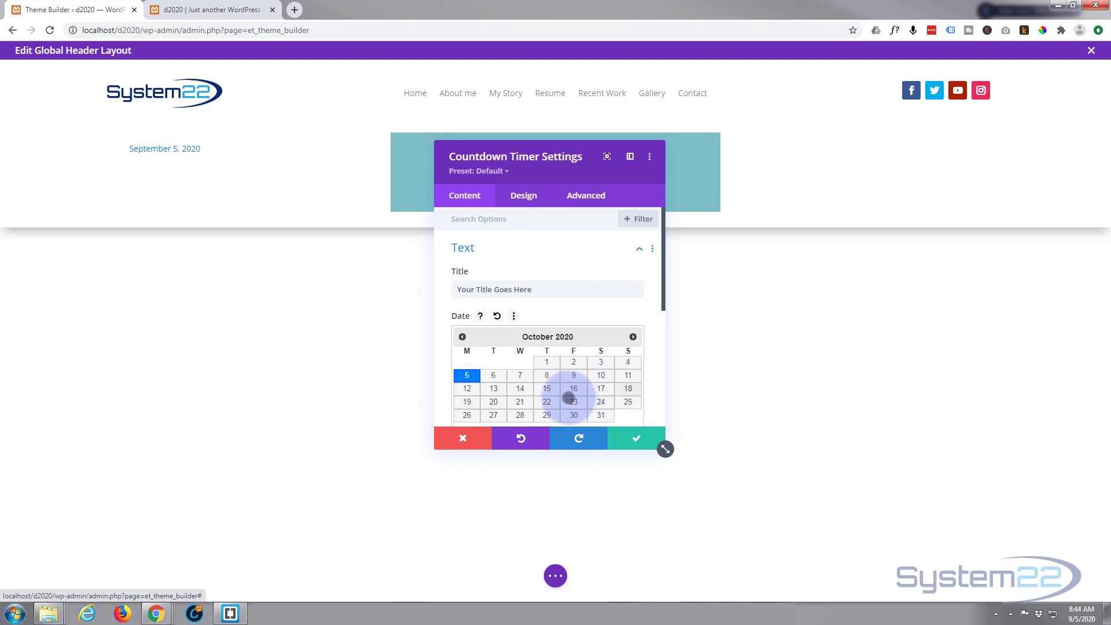
left_click_drag(528, 296, 416, 285)
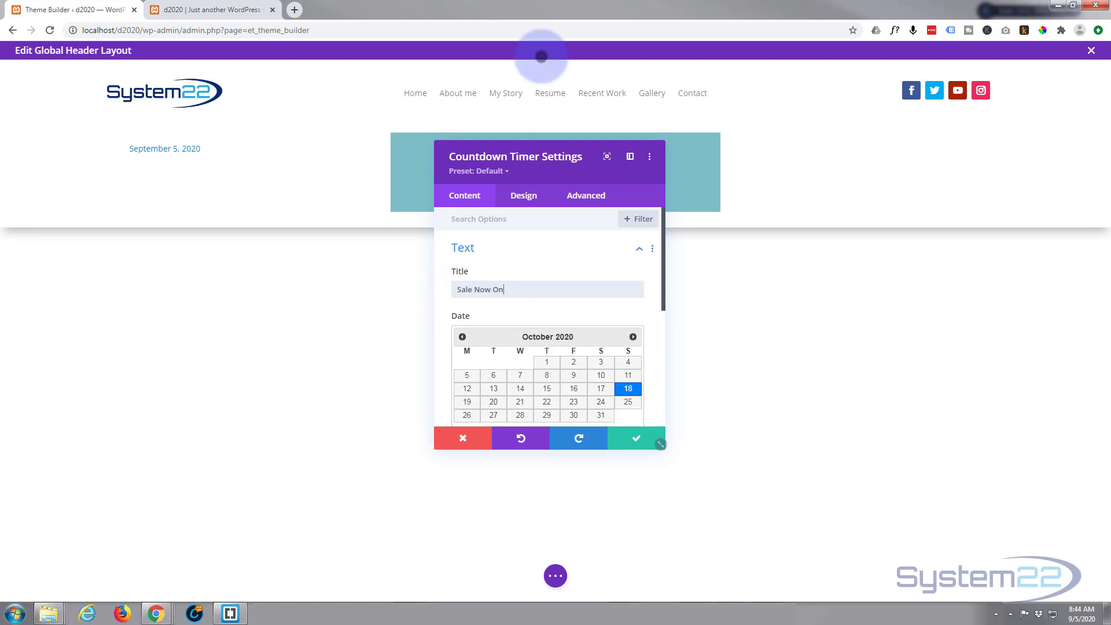
left_click_drag(573, 168, 940, 160)
Make the countdown's 'Sale Now On' title blue and adjust its numbers and separator text styles.
left_click(890, 189)
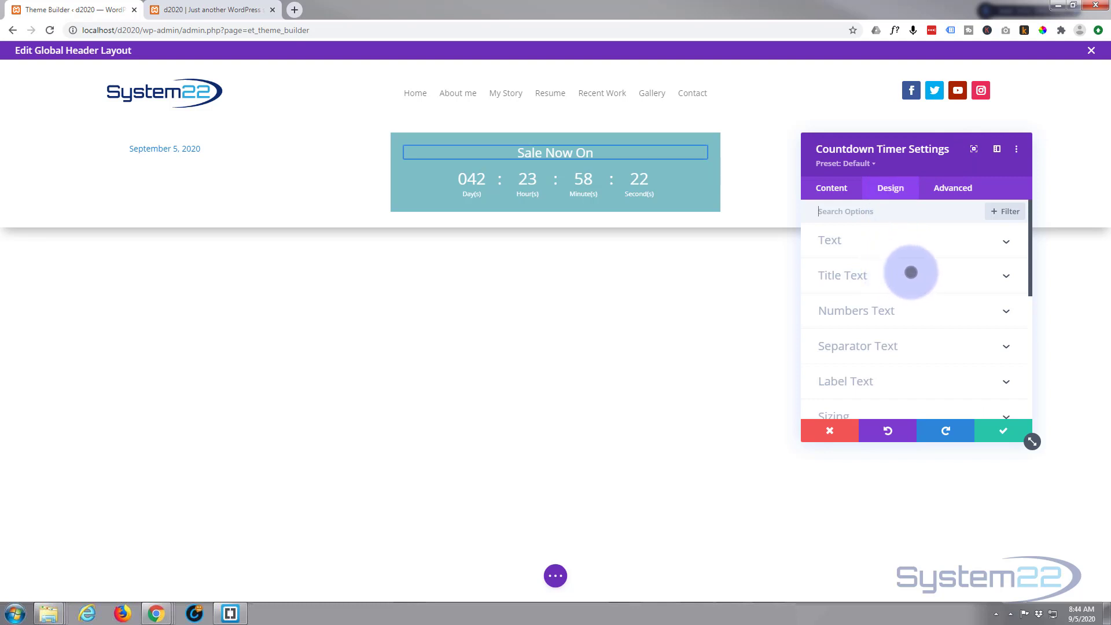
left_click(910, 274)
scroll(910, 278, "down", 4)
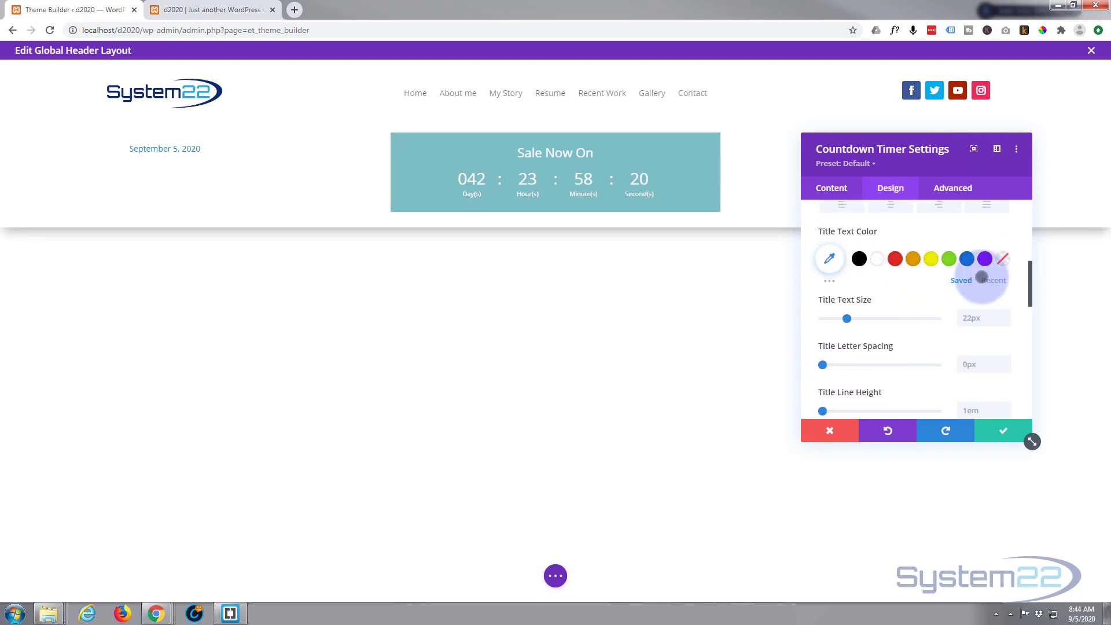
left_click(967, 259)
scroll(949, 287, "down", 5)
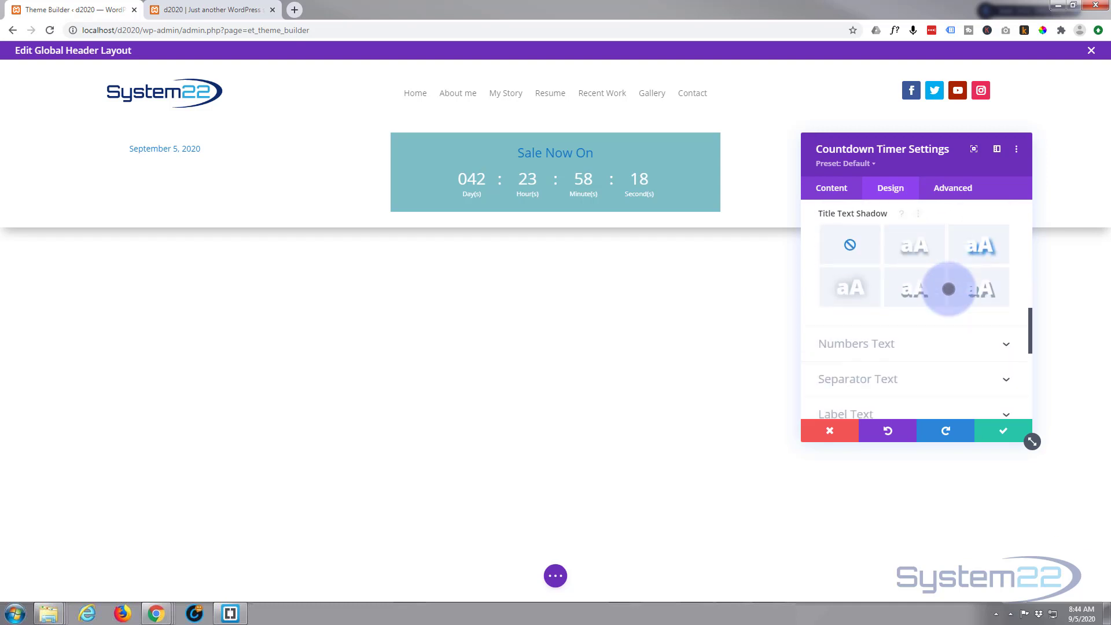
left_click(950, 279)
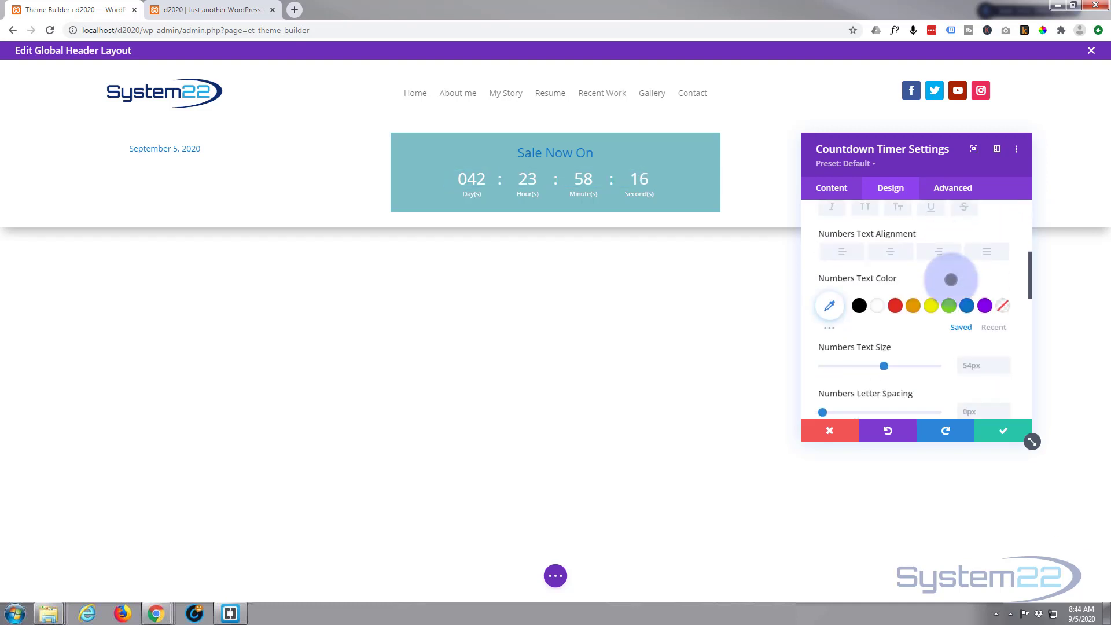
scroll(951, 280, "down", 1)
scroll(928, 269, "down", 10)
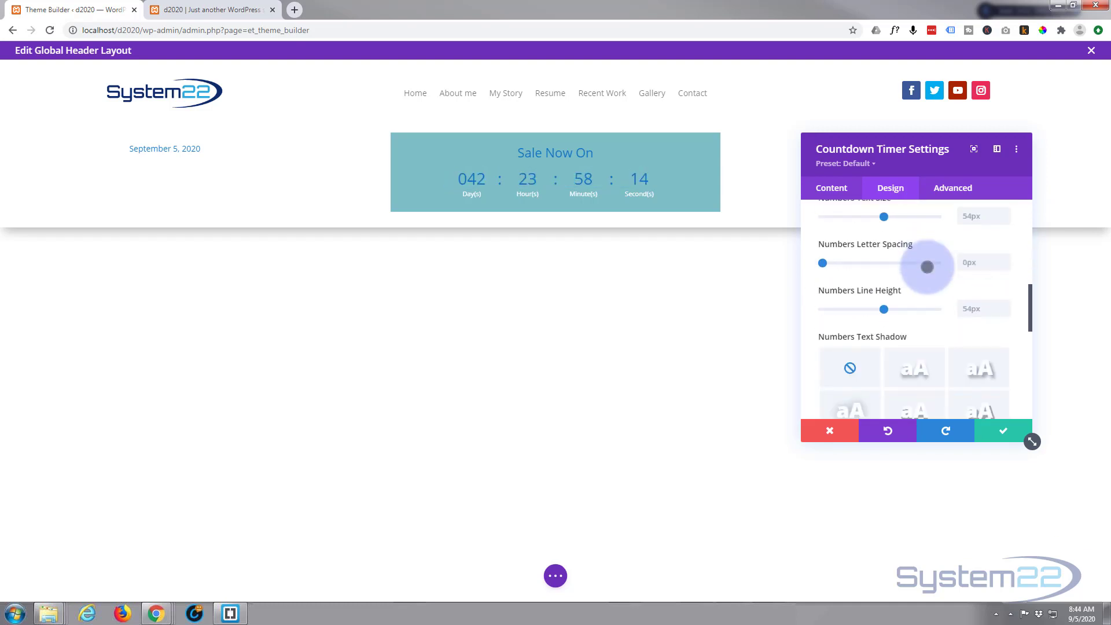
left_click(941, 234)
scroll(930, 347, "down", 2)
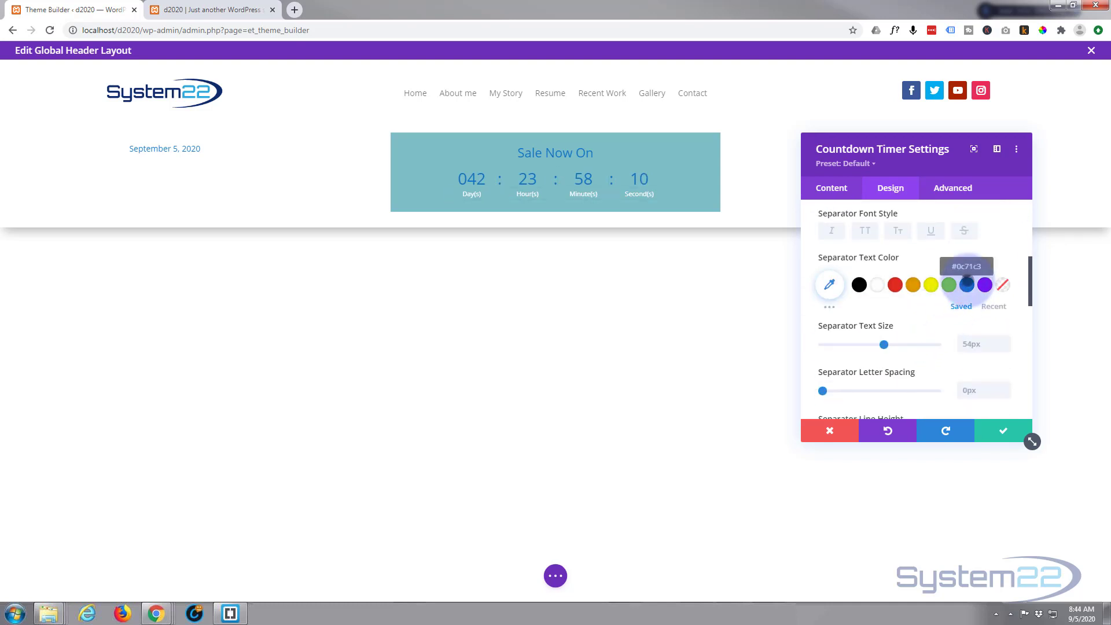
scroll(918, 323, "up", 3)
scroll(914, 301, "up", 3)
Centre the countdown's text and review its label text styling.
left_click(885, 241)
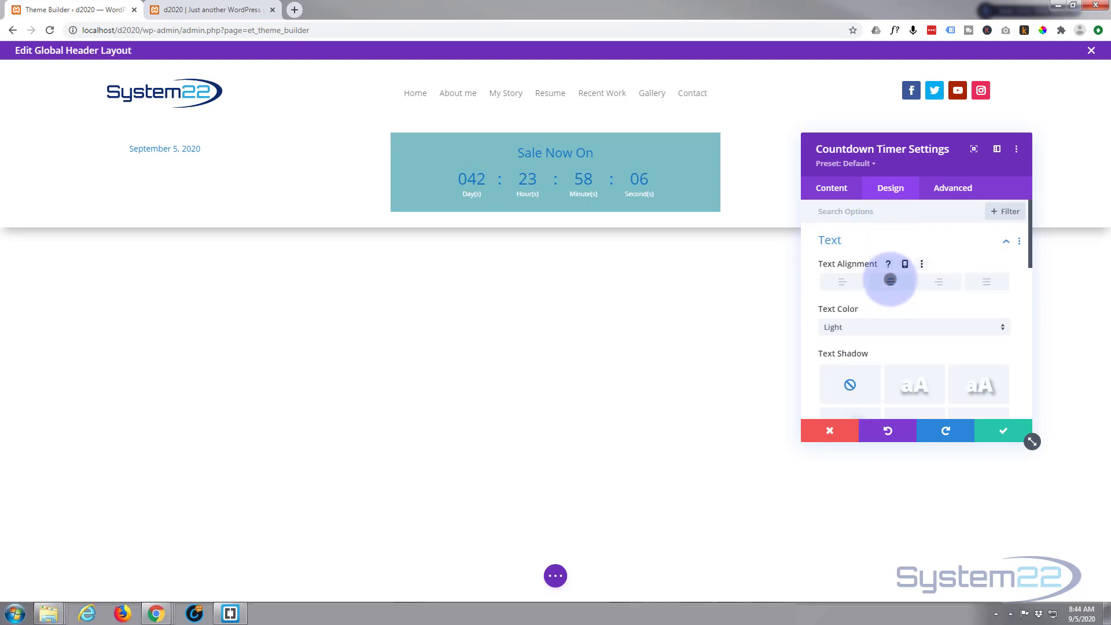
left_click(890, 281)
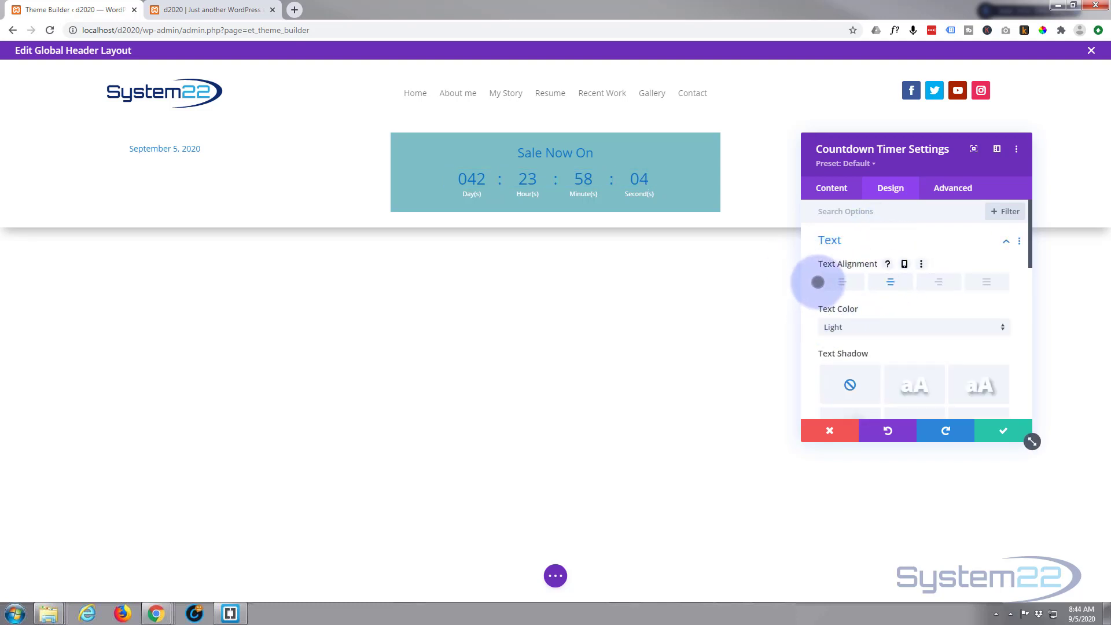
scroll(846, 294, "down", 5)
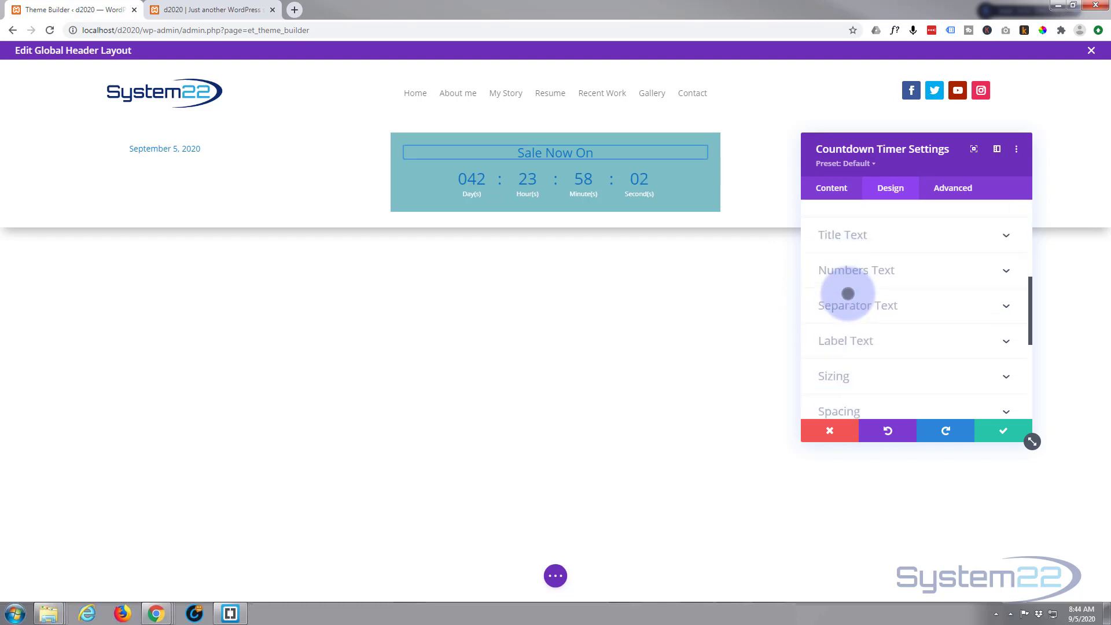
scroll(847, 294, "down", 4)
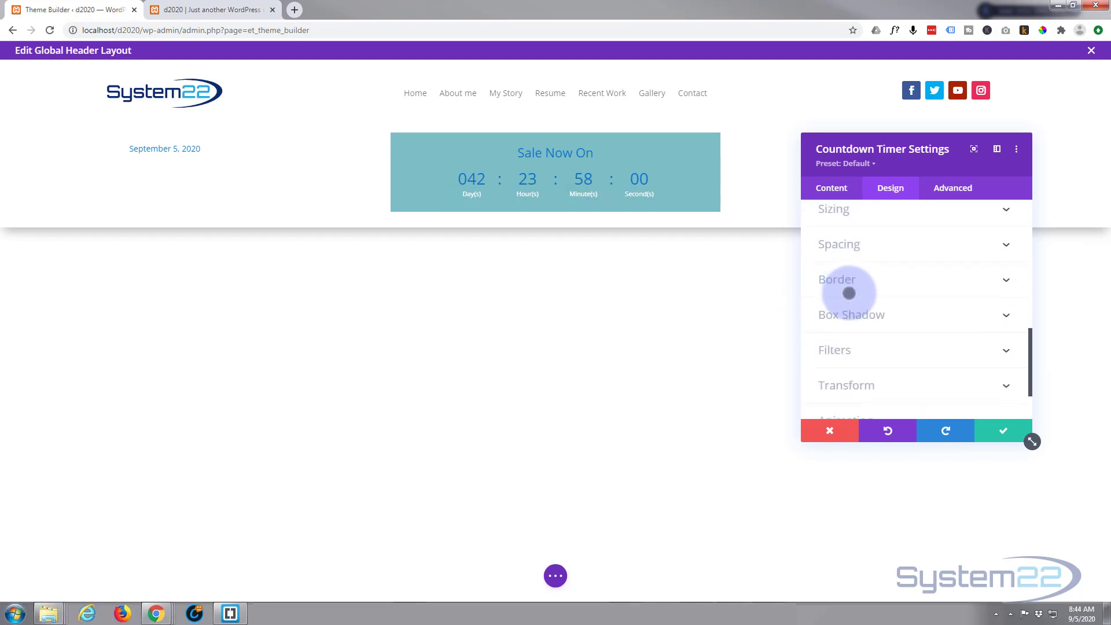
scroll(850, 292, "up", 3)
scroll(850, 293, "up", 2)
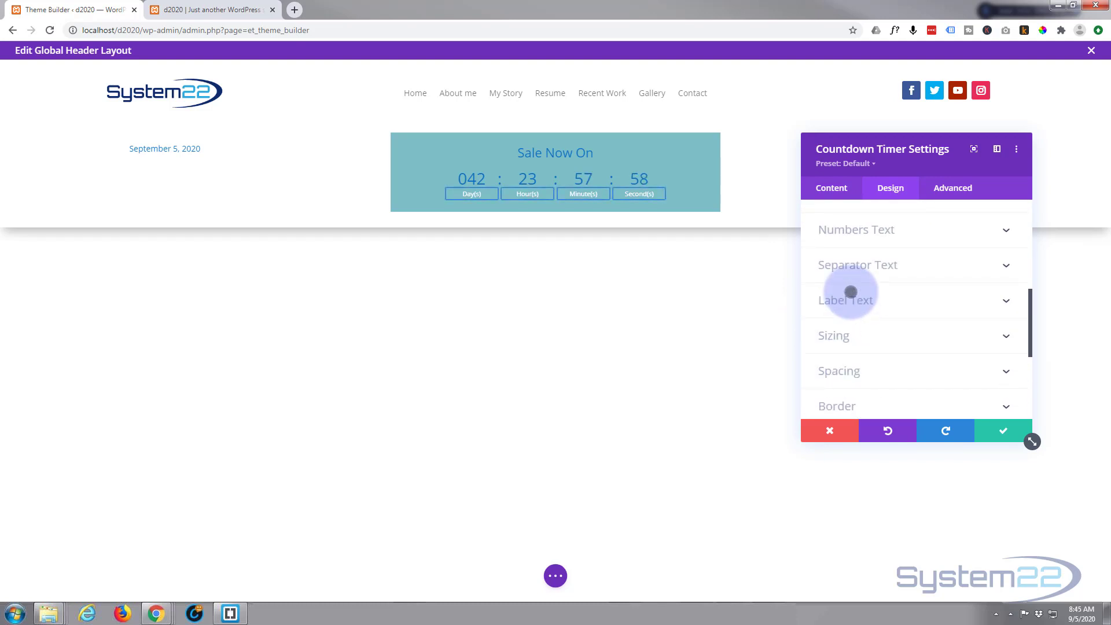
left_click(867, 300)
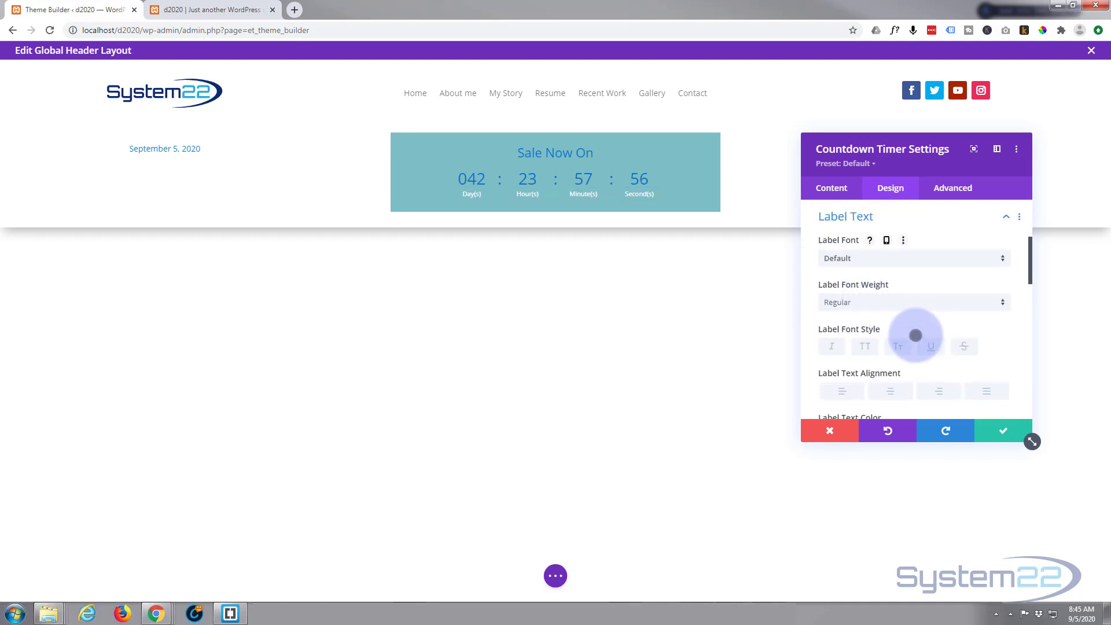
scroll(915, 335, "down", 2)
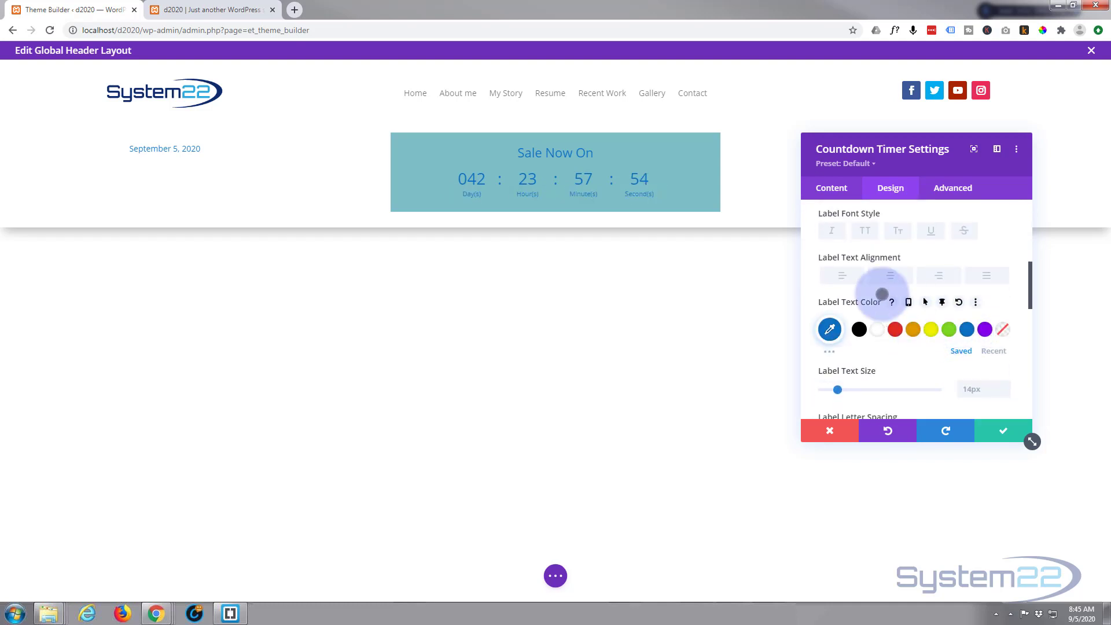
Remove the countdown's teal background and save the module.
left_click(831, 187)
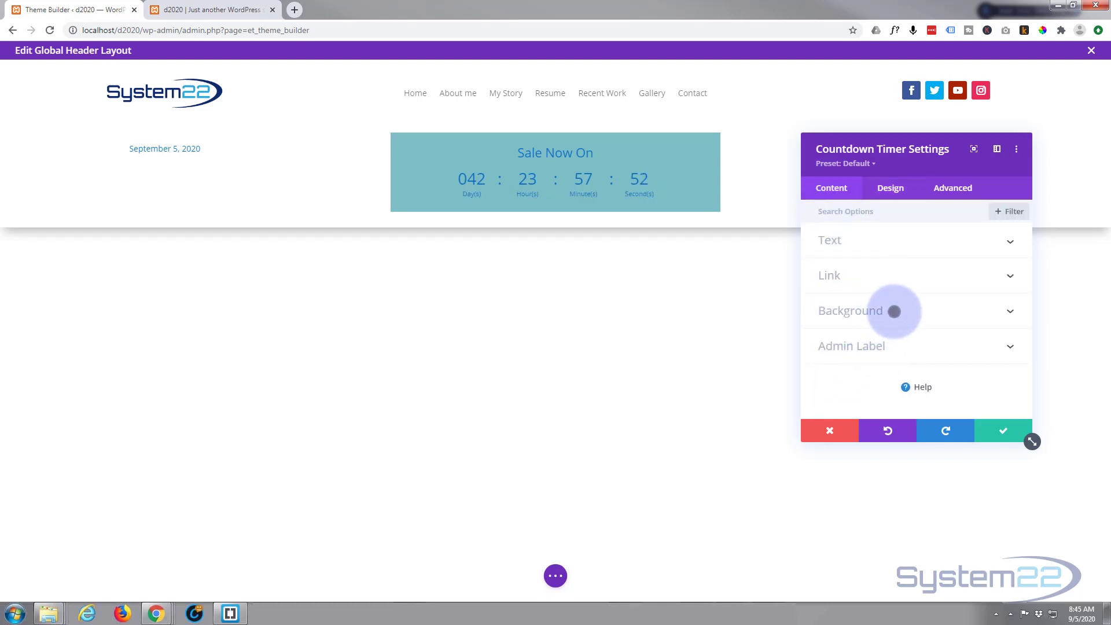
left_click(892, 310)
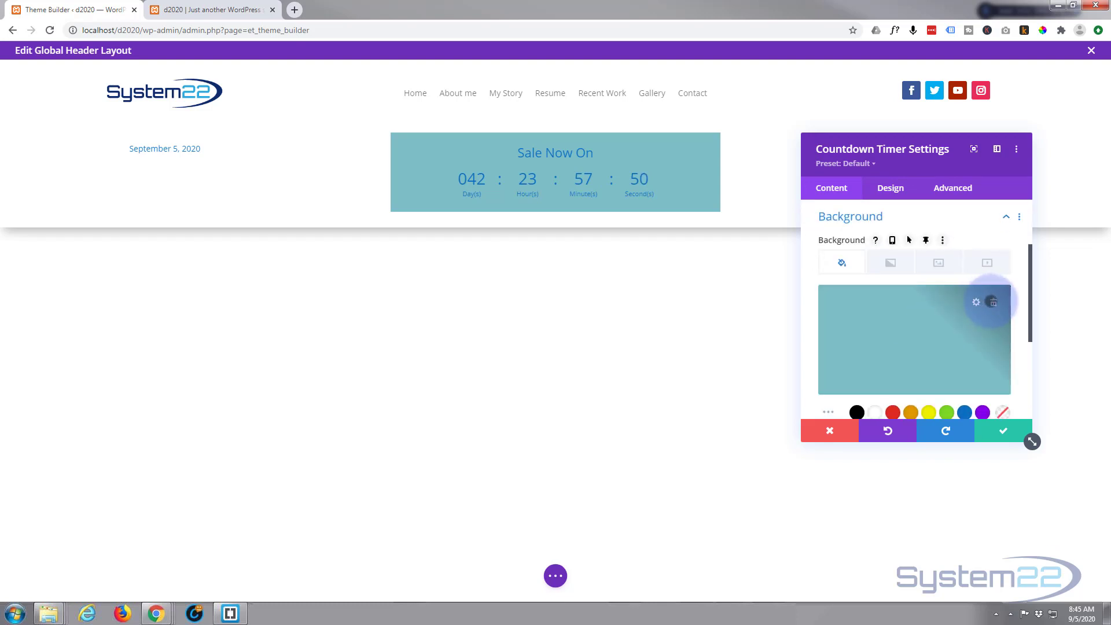
left_click(993, 302)
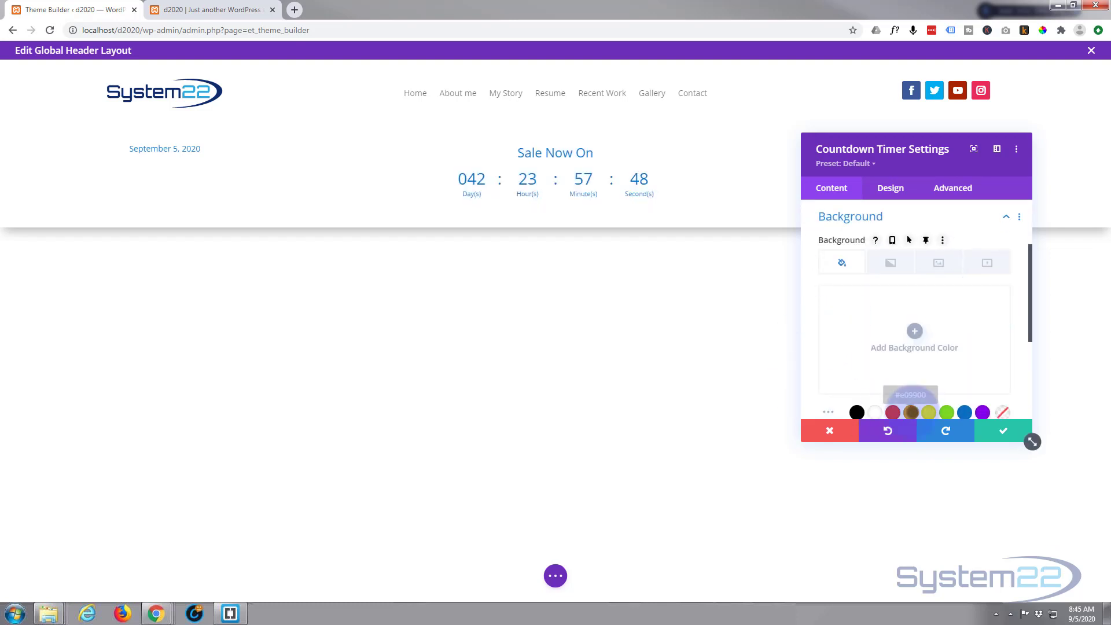
left_click(997, 431)
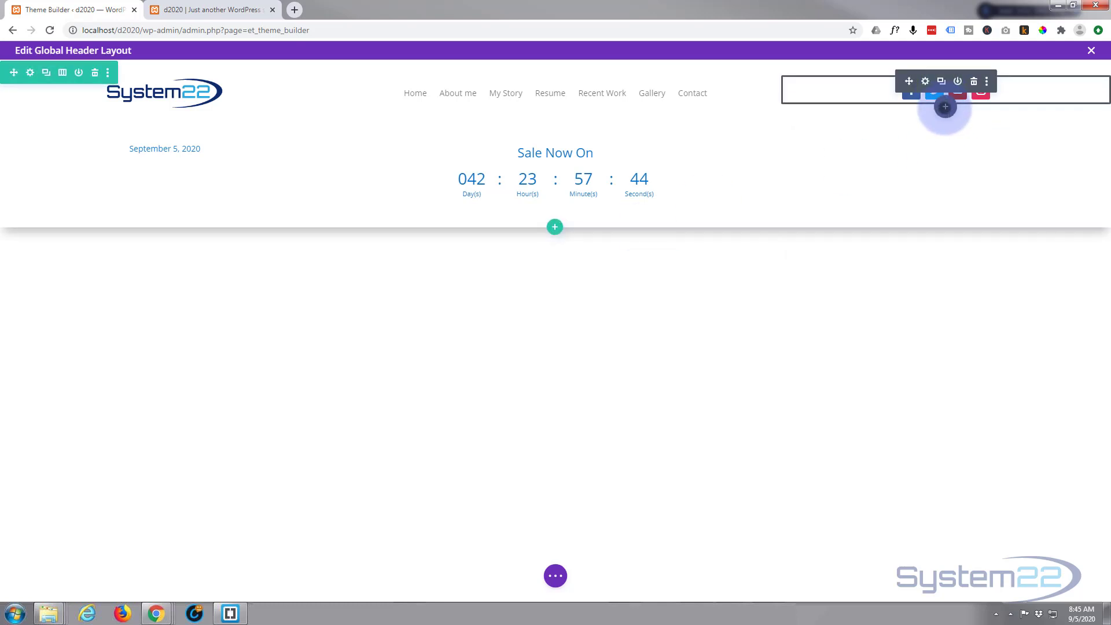
Add a Button module to the right column with the text 'Subscribe'.
left_click(944, 107)
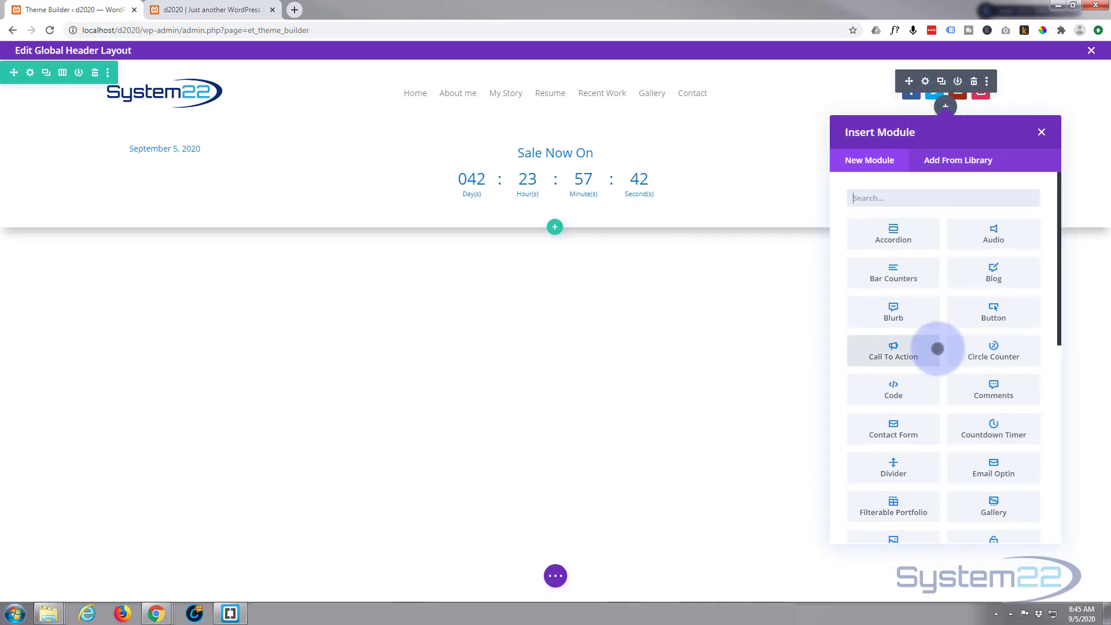
left_click(994, 312)
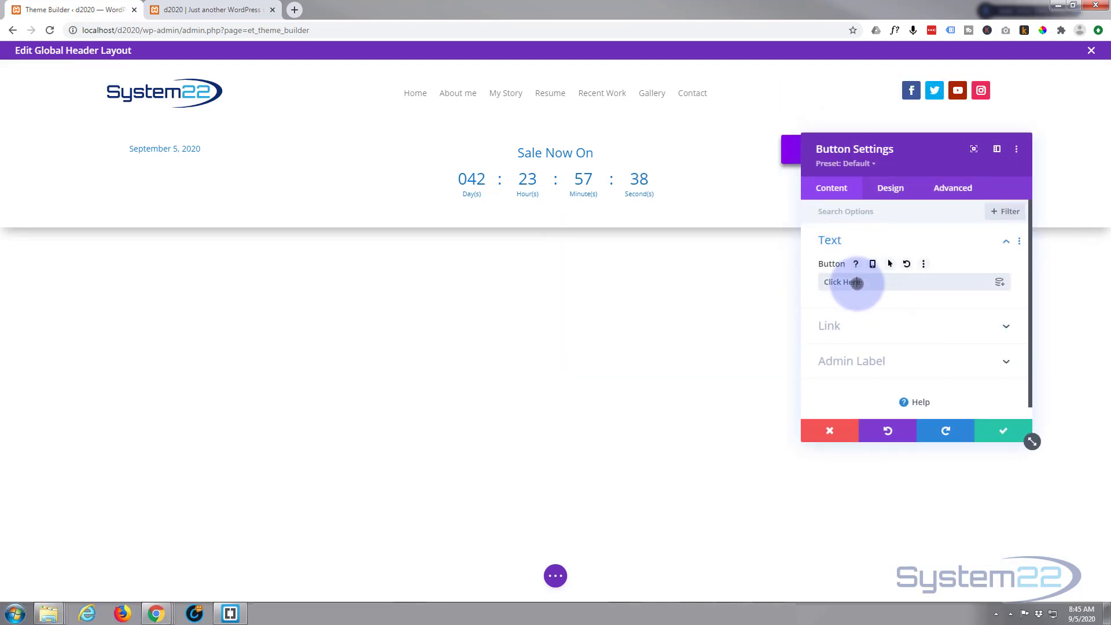
left_click_drag(857, 282, 822, 277)
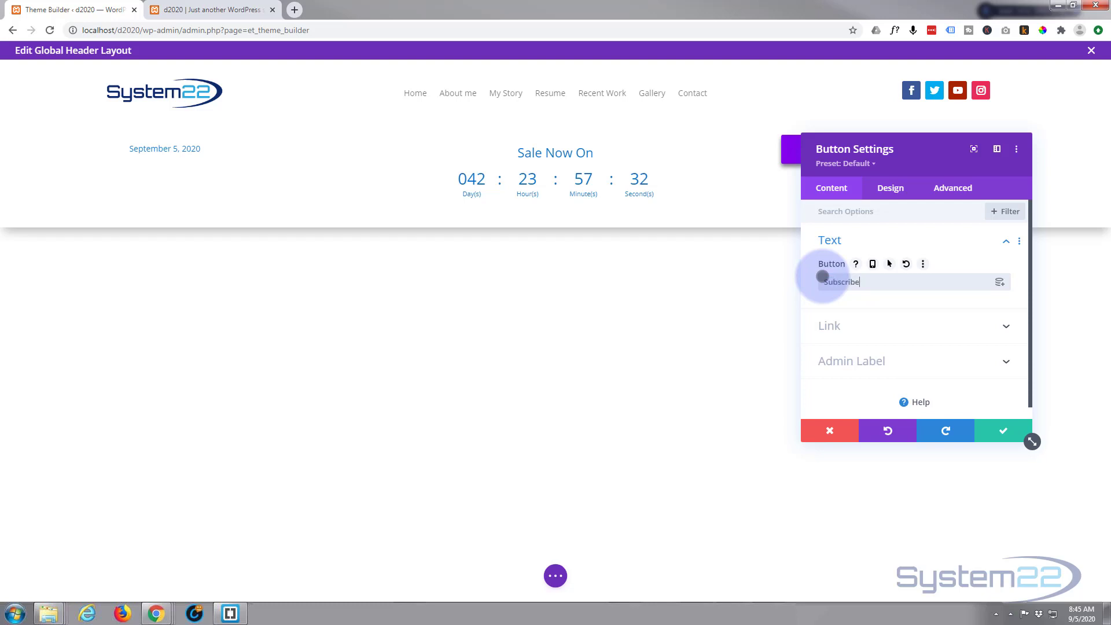
type("Subscribe")
Centre the SUBSCRIBE button in its column and save the module.
left_click_drag(857, 171, 540, 186)
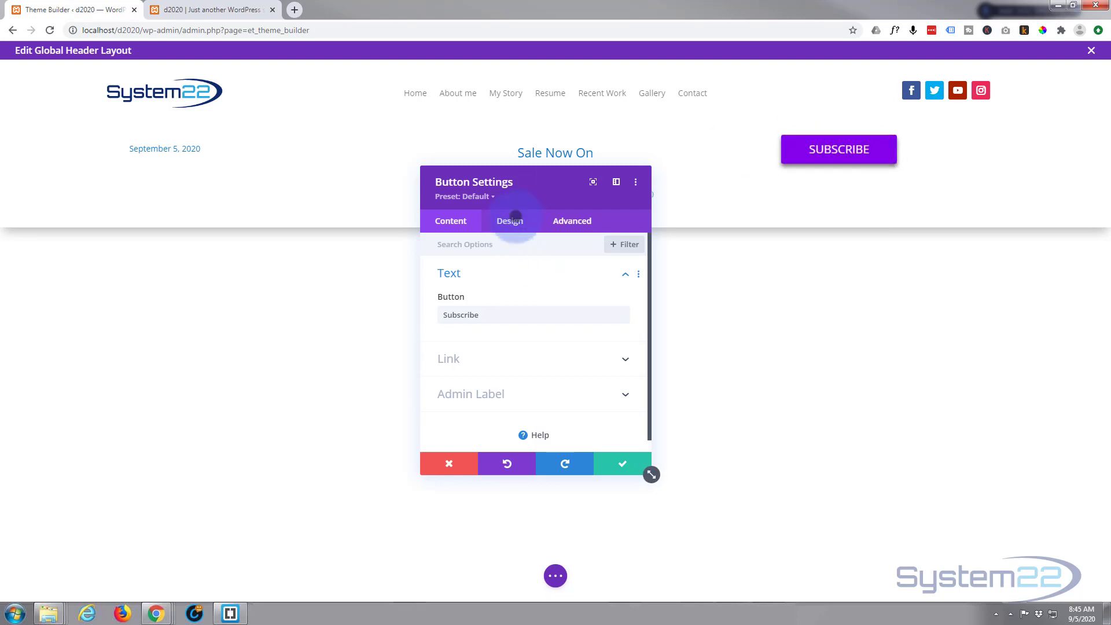
left_click(514, 220)
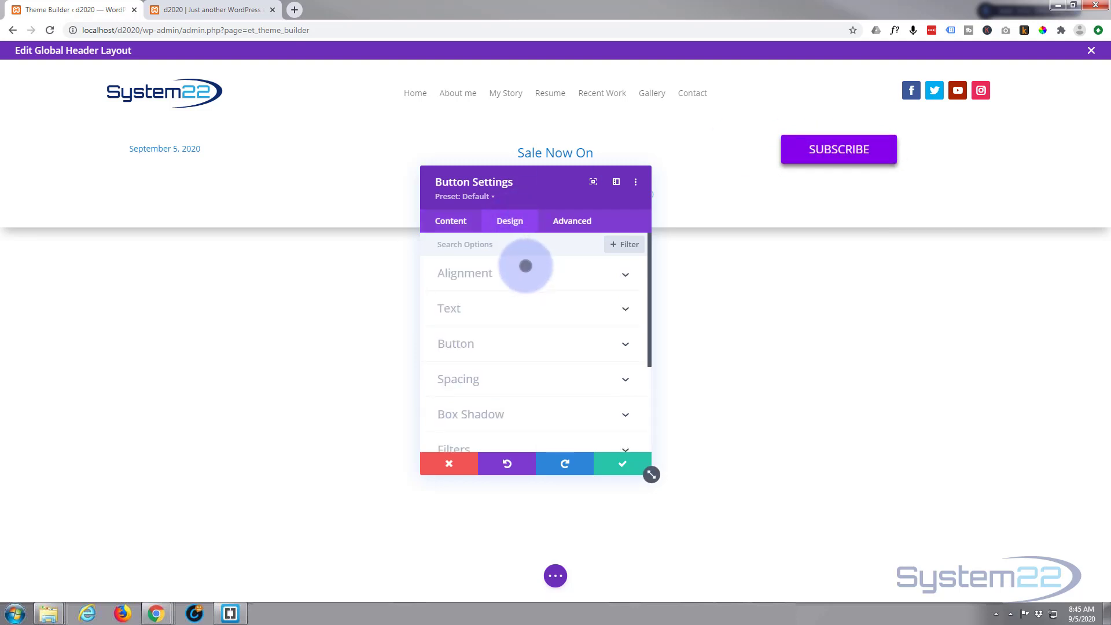
left_click(486, 273)
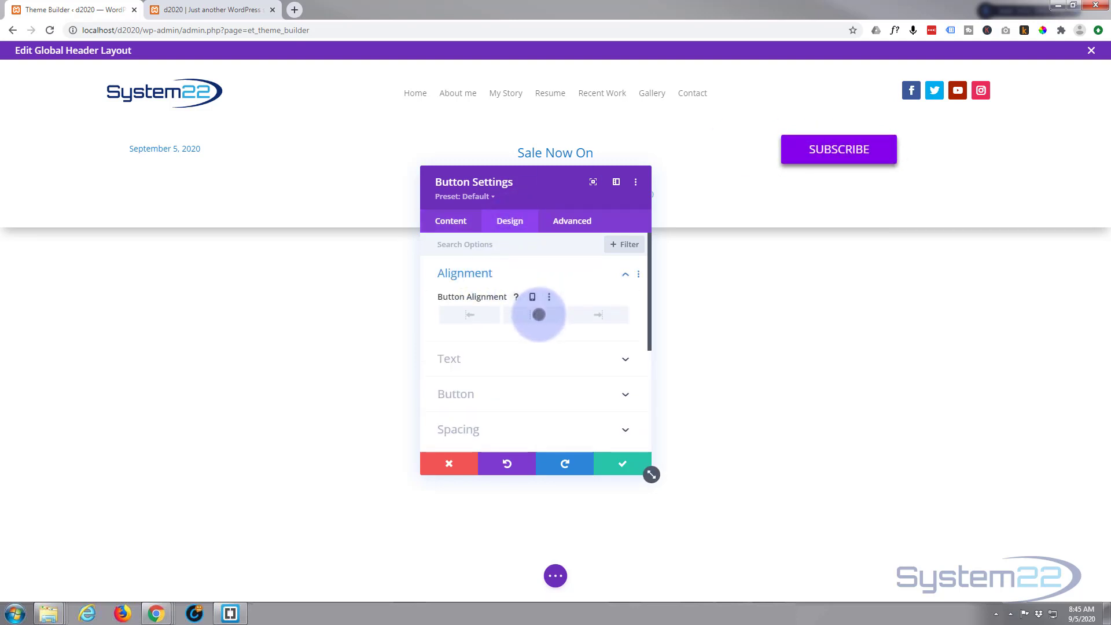
left_click(539, 314)
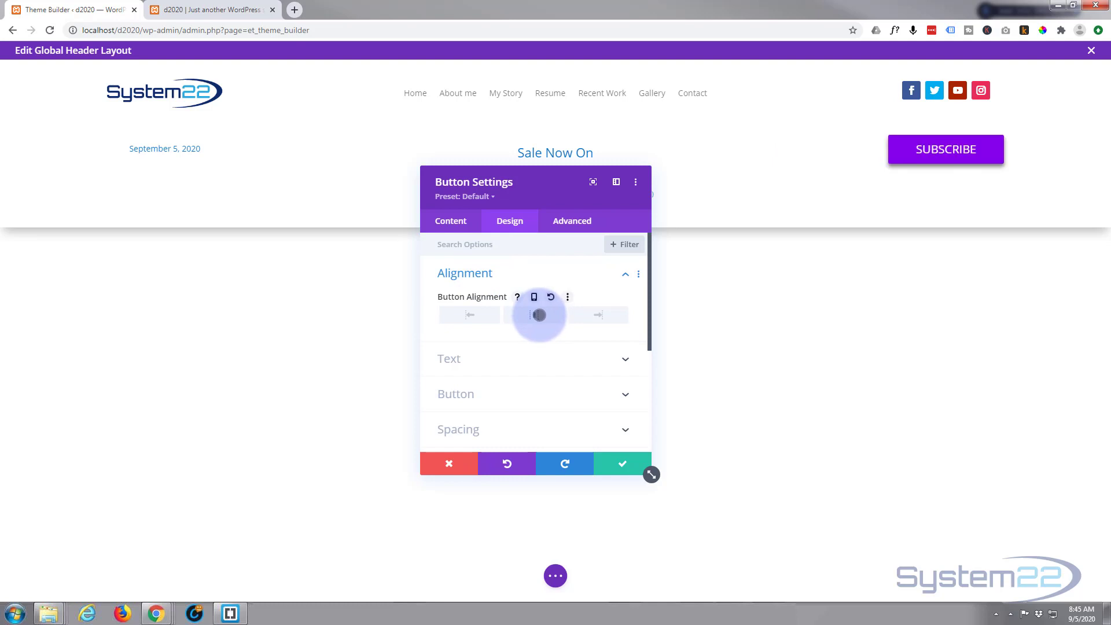
left_click(625, 465)
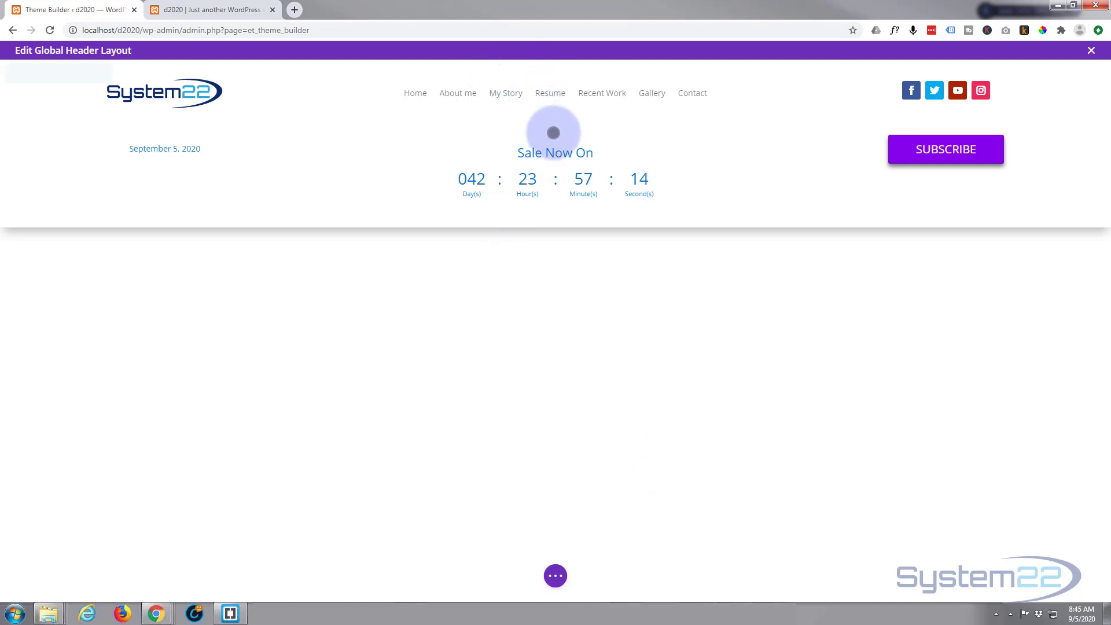
Reduce the countdown's top padding to raise it, then save and close the Global Header layout.
mouse_move(547, 146)
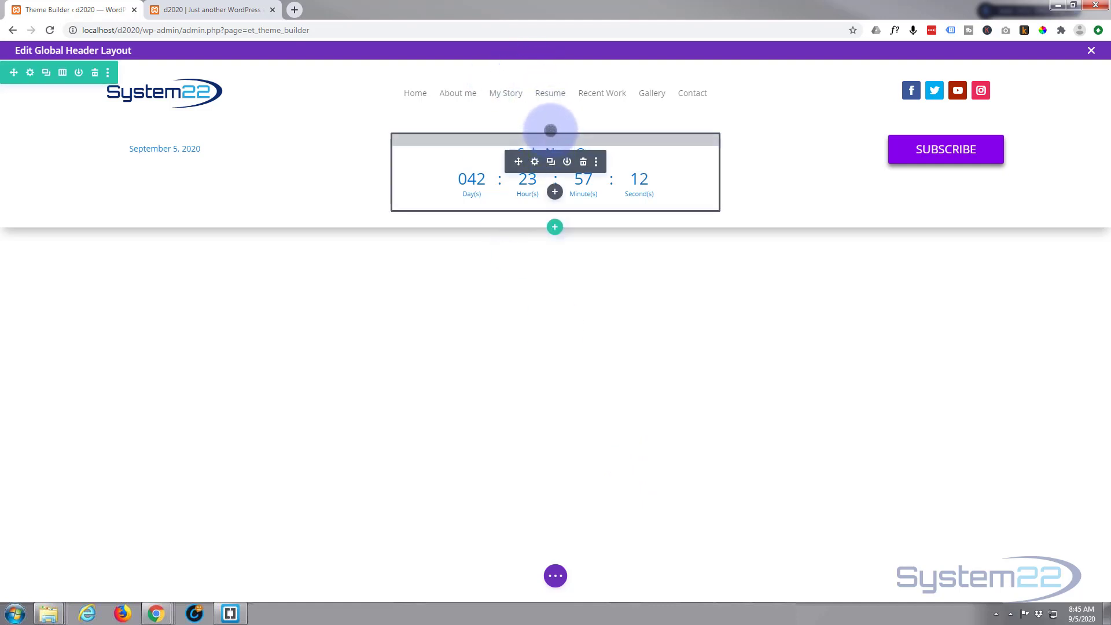
left_click_drag(550, 129, 550, 114)
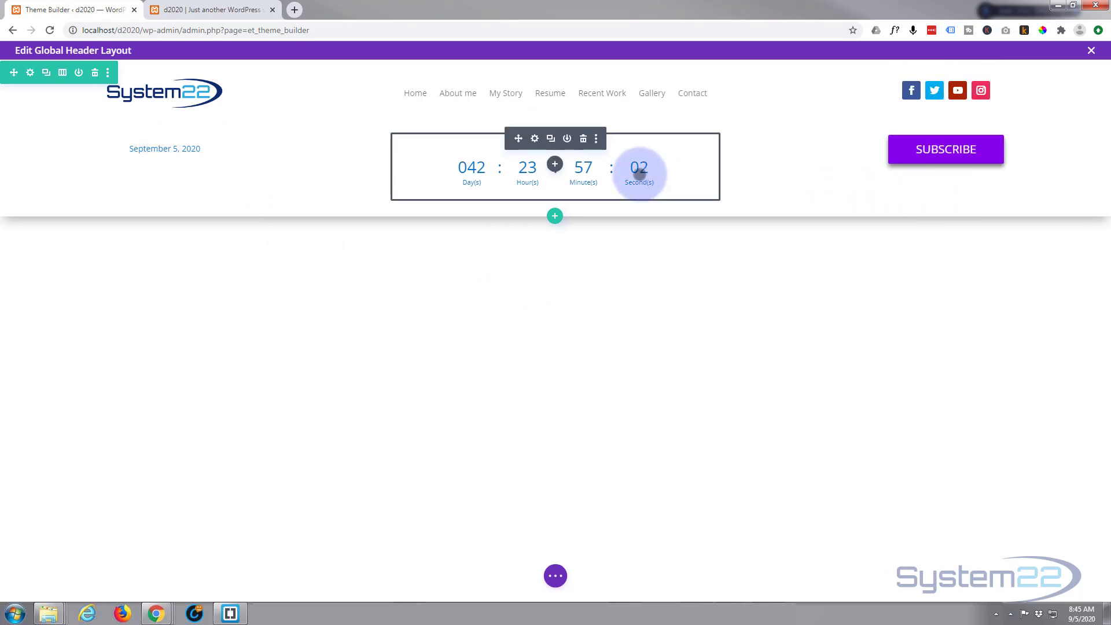
left_click(555, 575)
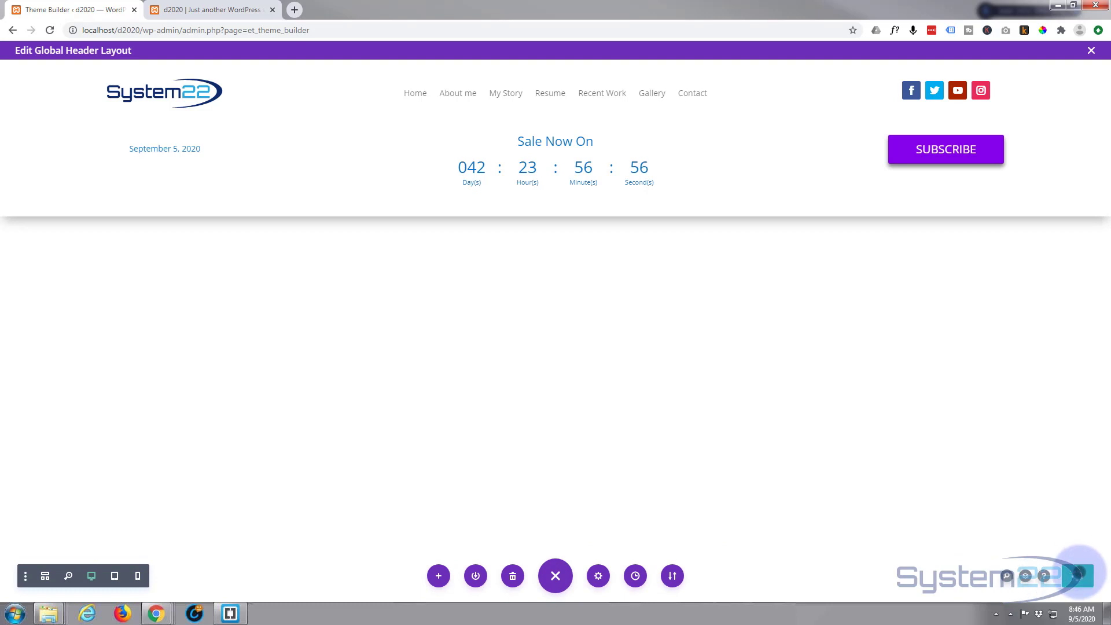
left_click(1077, 575)
left_click(1091, 50)
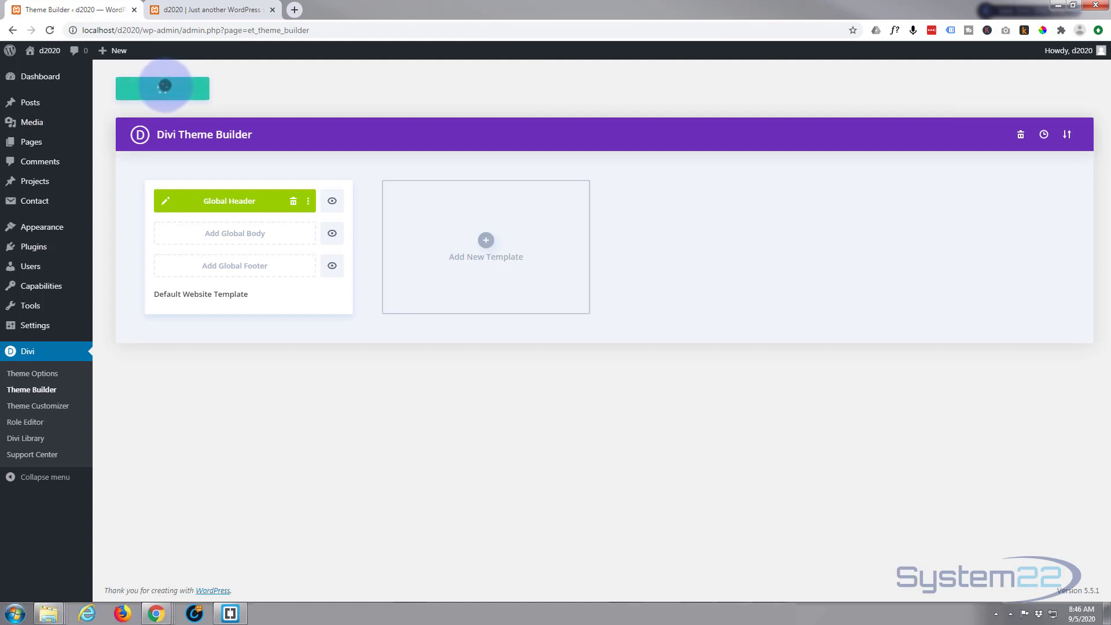
Reload the live front page and preview the new header at tablet size, enlarged to show SUBSCRIBE.
left_click(216, 9)
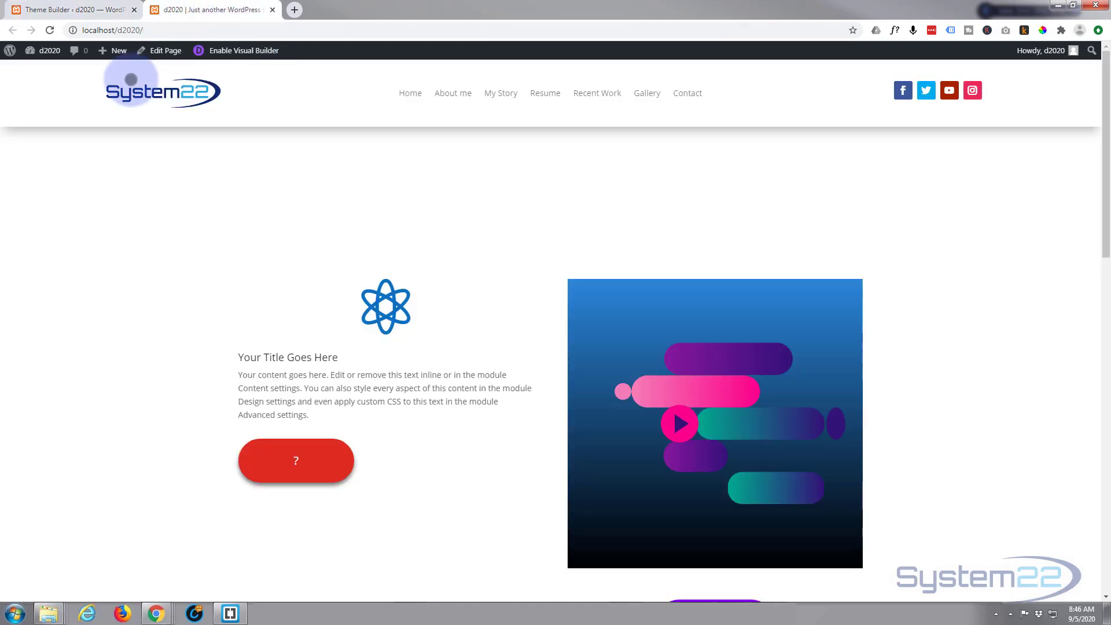
left_click(50, 30)
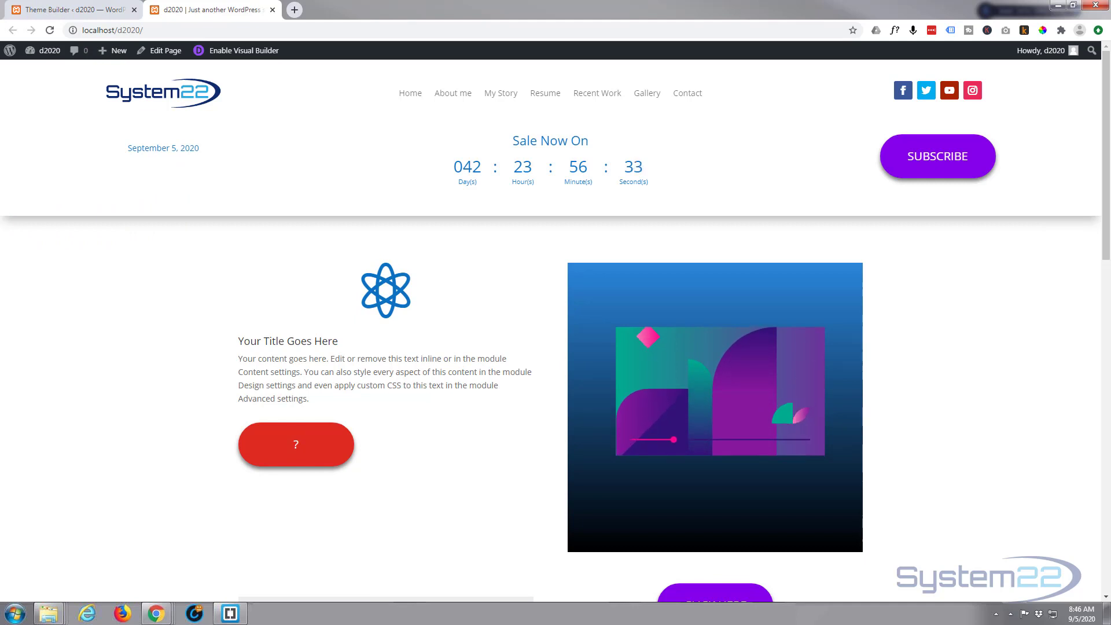
key("F12")
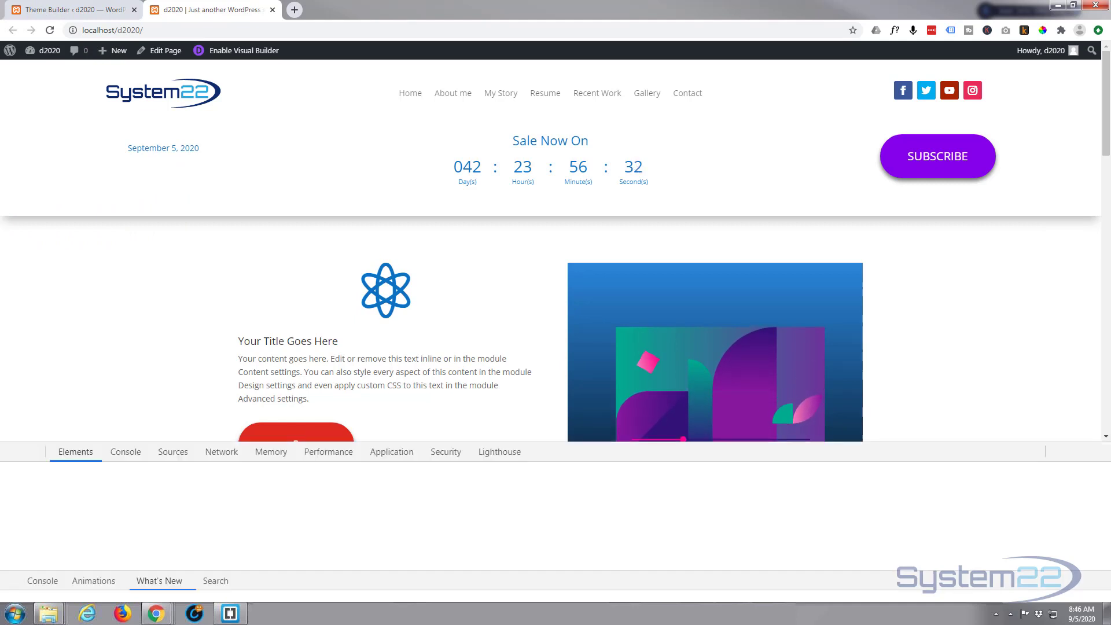
left_click(145, 192)
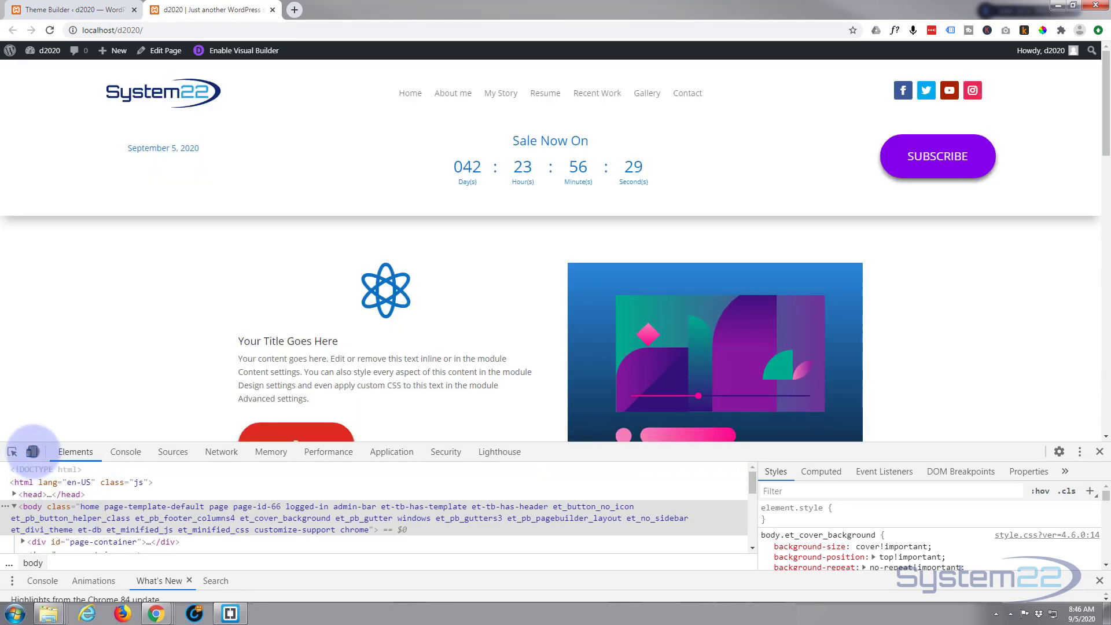
left_click(32, 451)
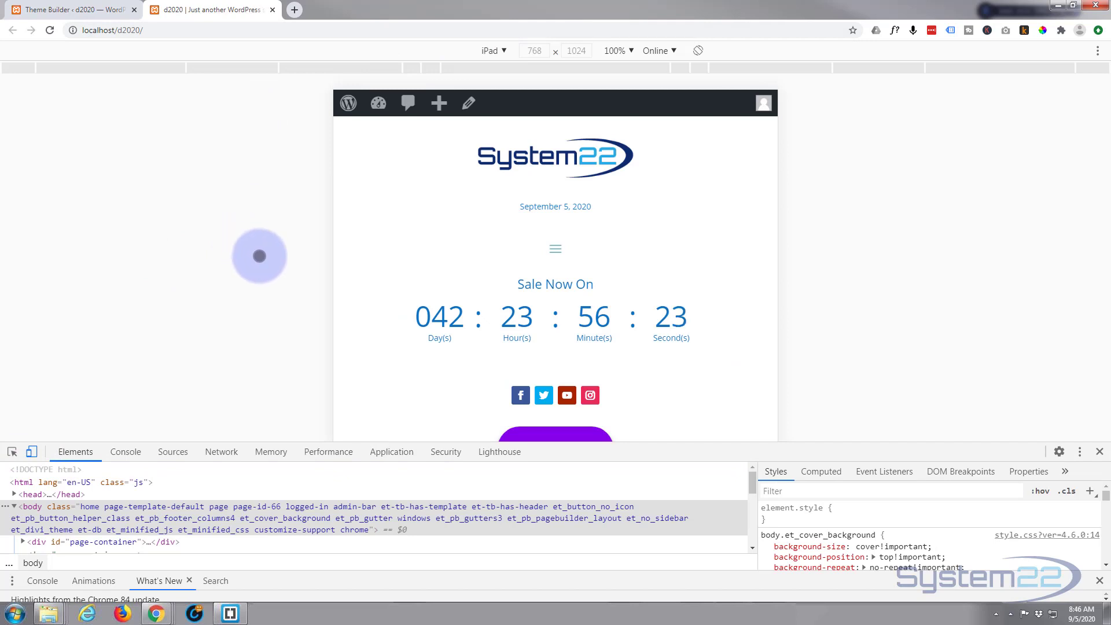
left_click_drag(850, 454, 845, 538)
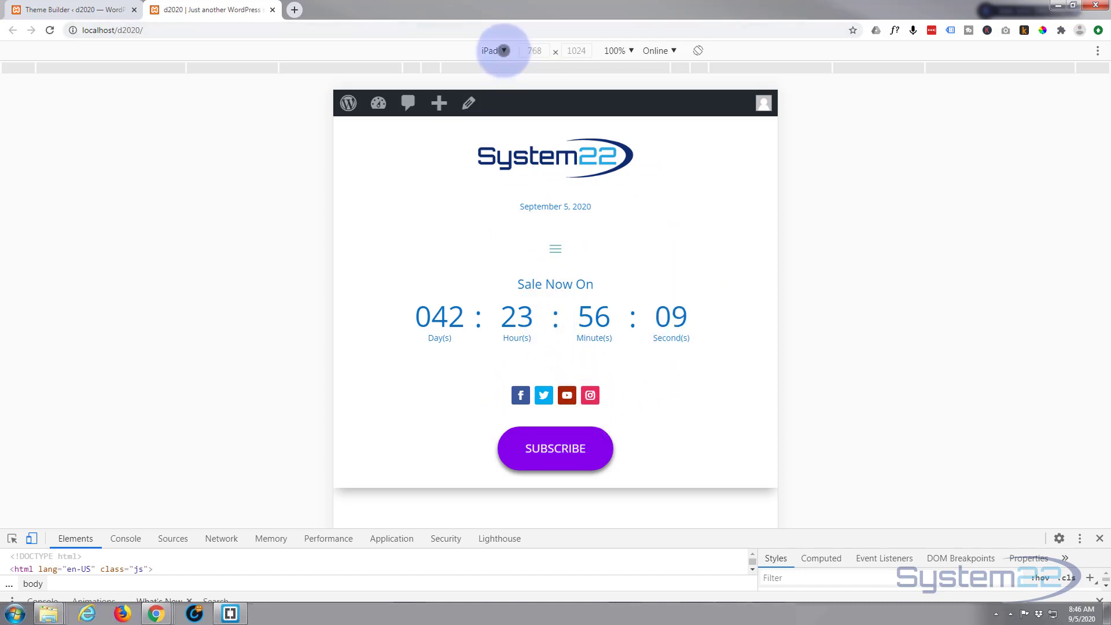
Preview the header as iPhone X at 100% zoom, then close DevTools for desktop view.
left_click(504, 50)
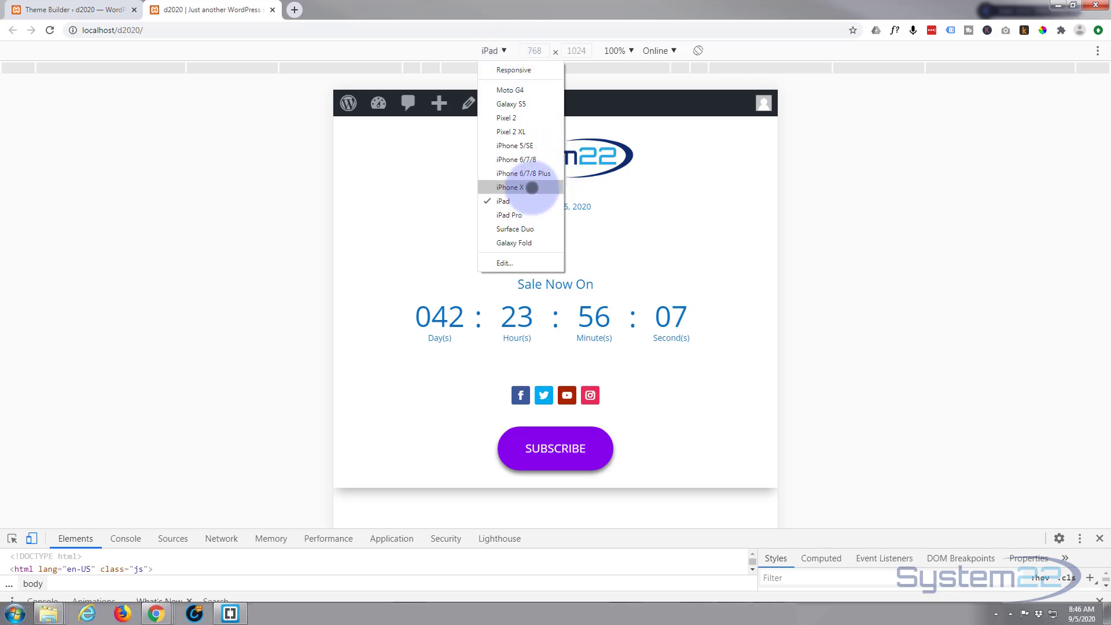
left_click(531, 187)
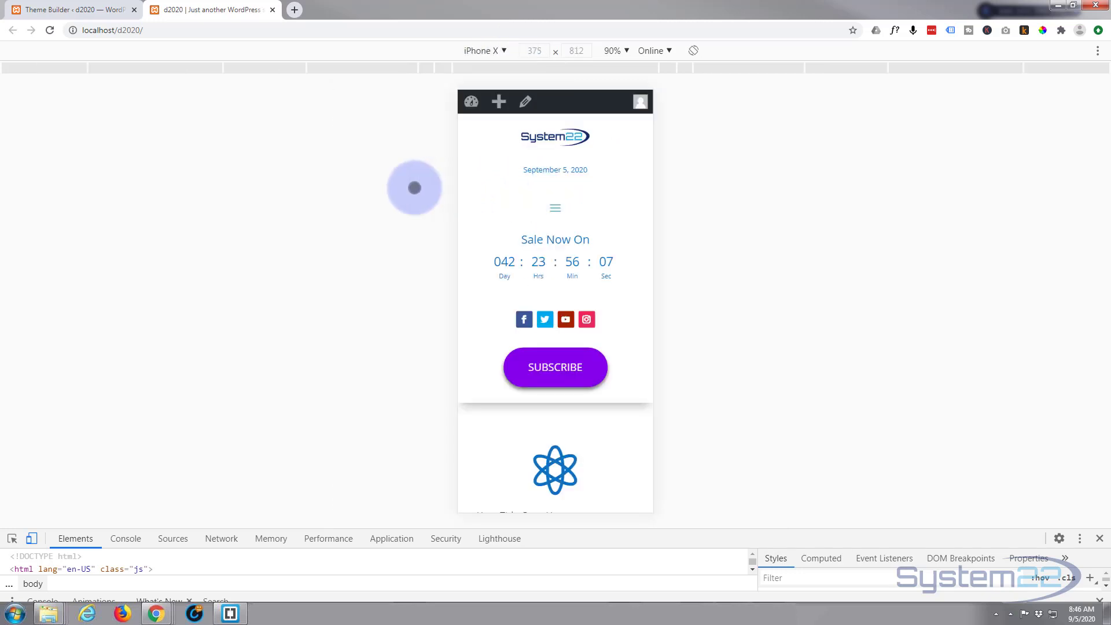
left_click(624, 49)
left_click(629, 94)
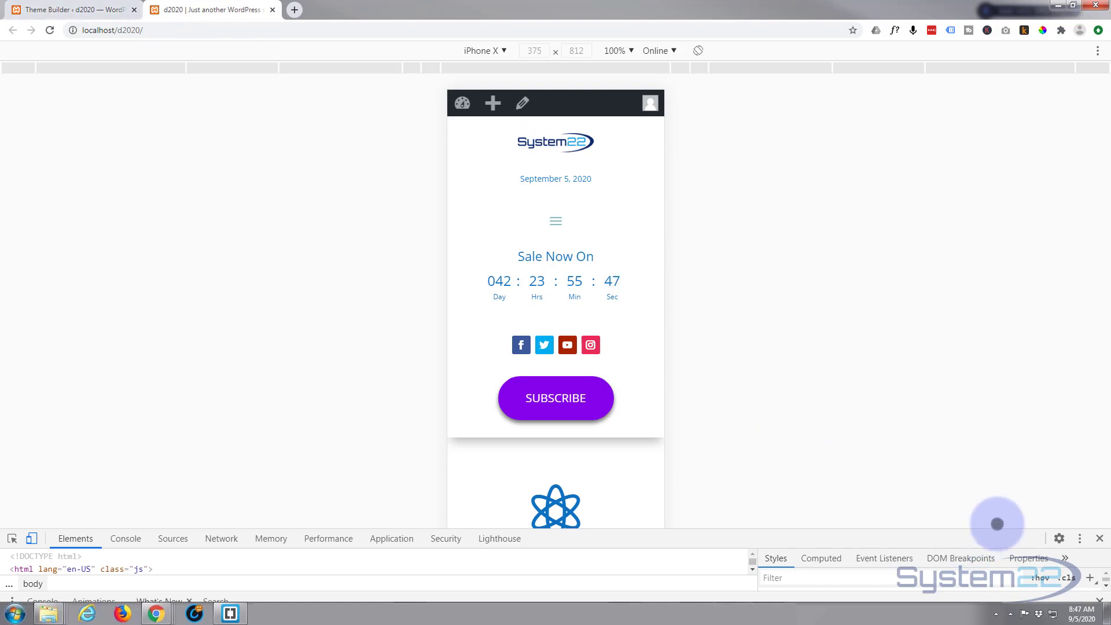
left_click(1099, 538)
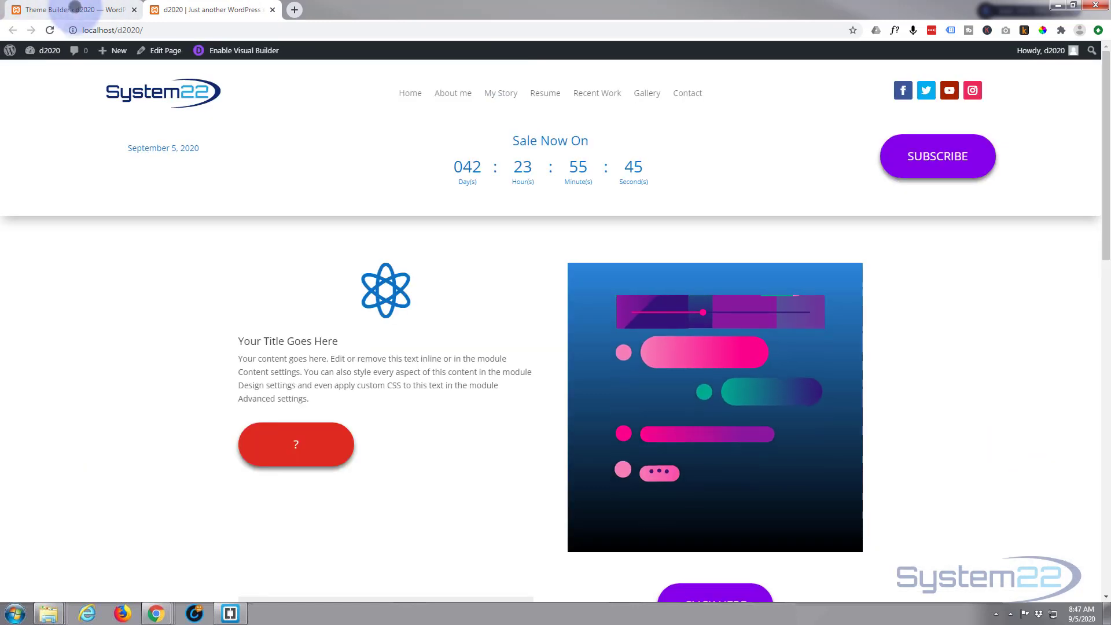
Reopen the Global Header and tick Disable on Phone and Tablet in the countdown's Visibility settings.
left_click(74, 9)
left_click(166, 200)
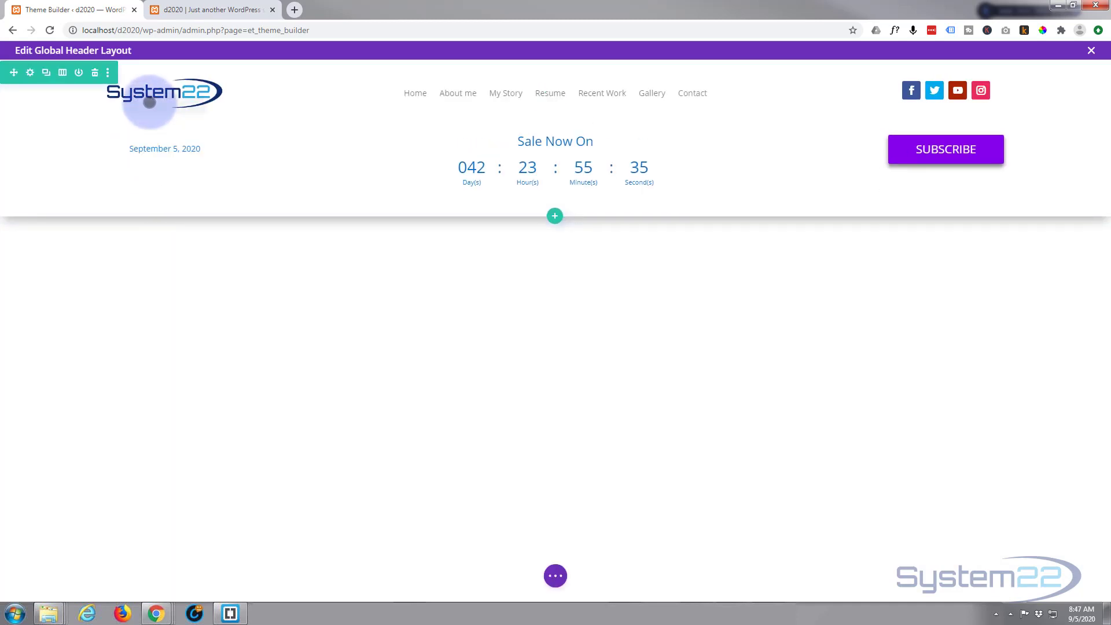
mouse_move(150, 141)
mouse_move(588, 156)
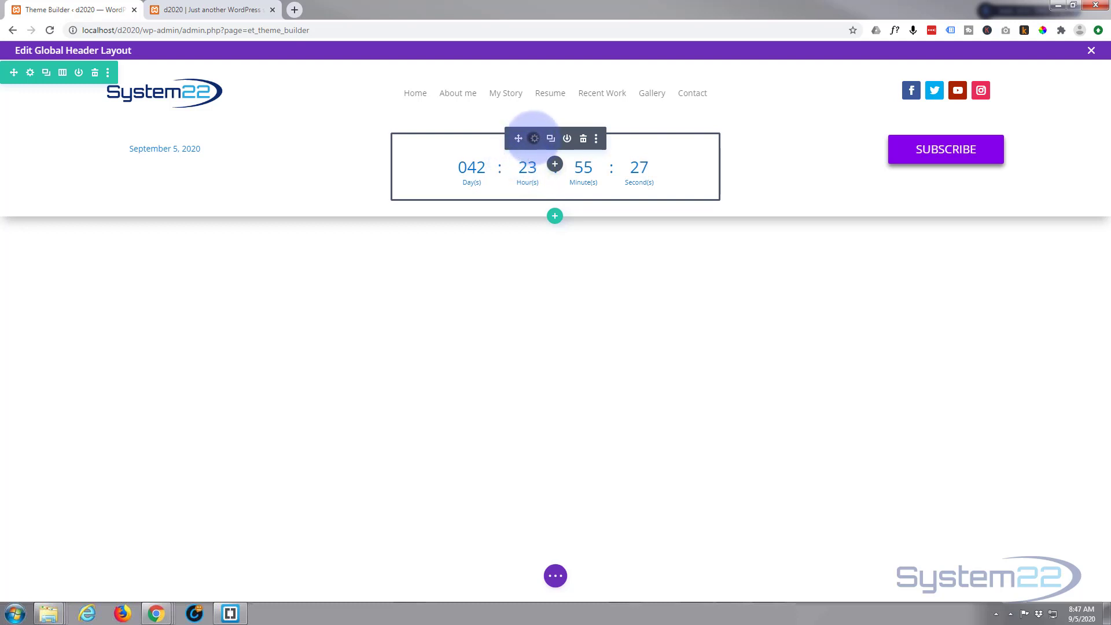
left_click(534, 138)
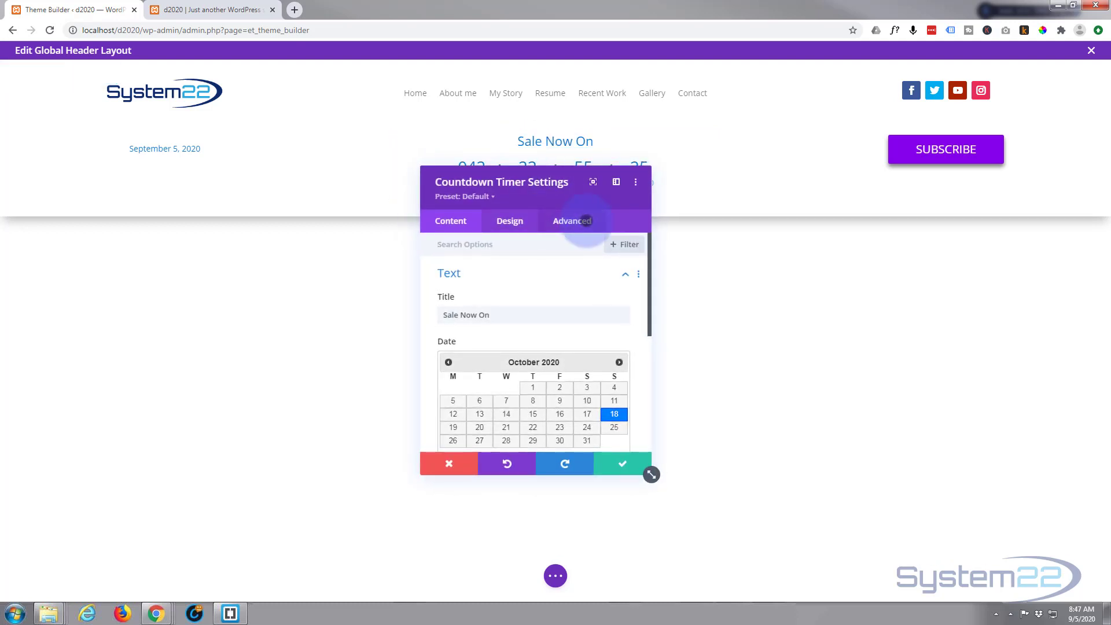
left_click(586, 220)
left_click(577, 346)
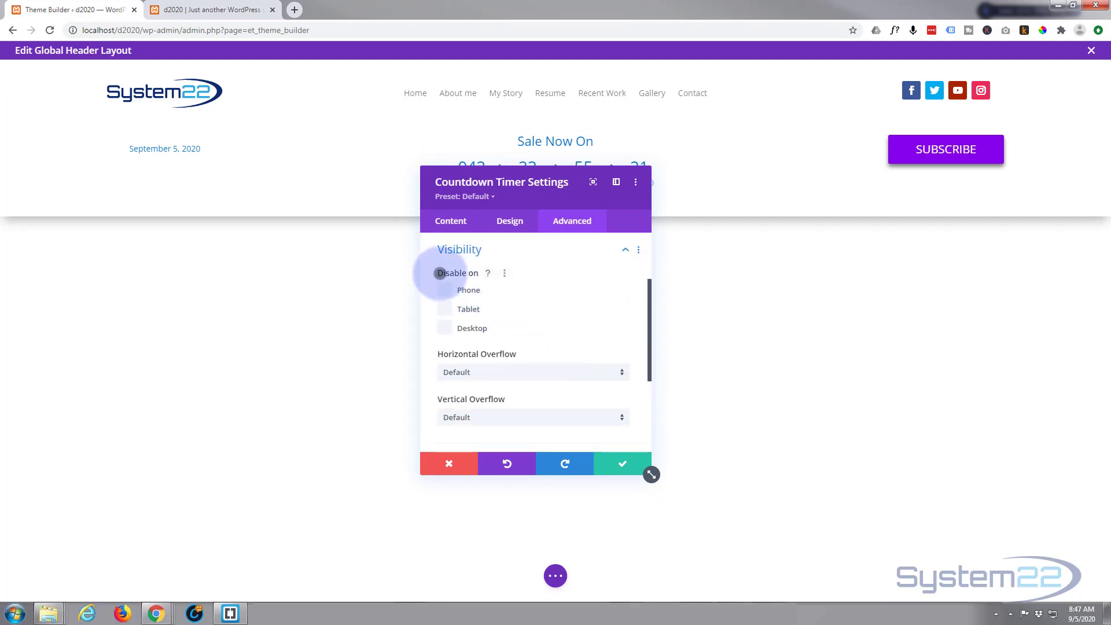
left_click(446, 286)
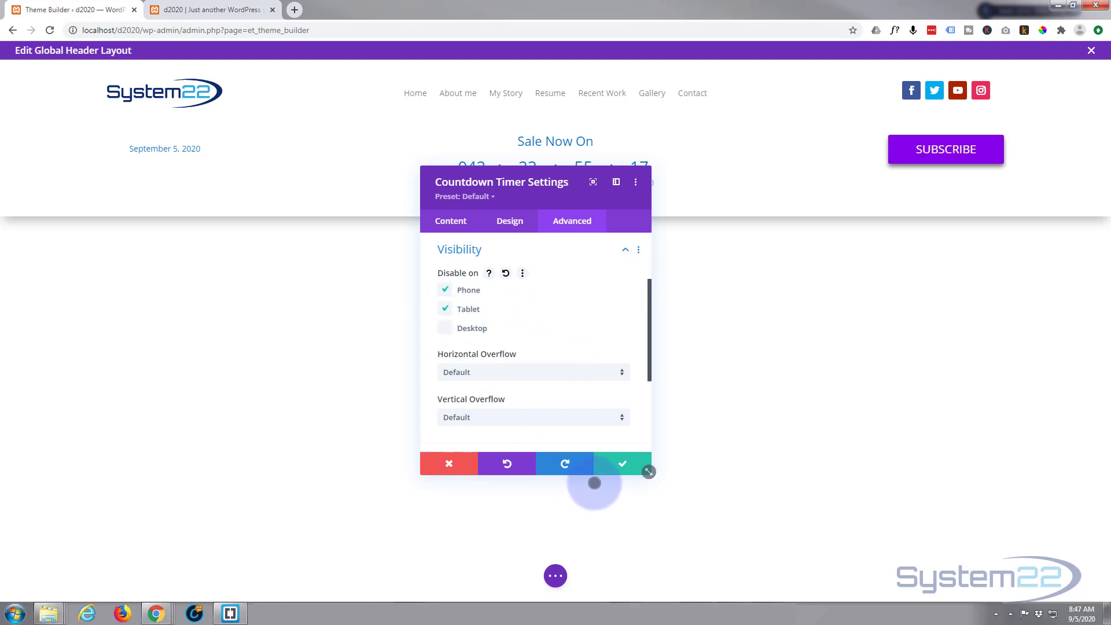
left_click(620, 463)
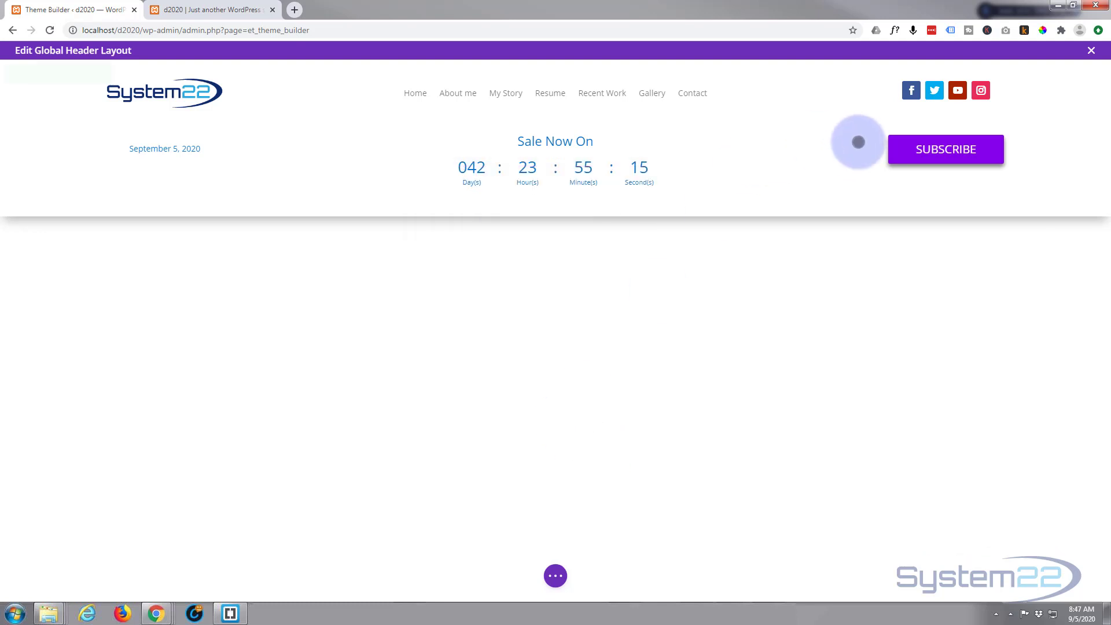
Disable the Subscribe button on phone and tablet in its Advanced visibility settings.
mouse_move(855, 141)
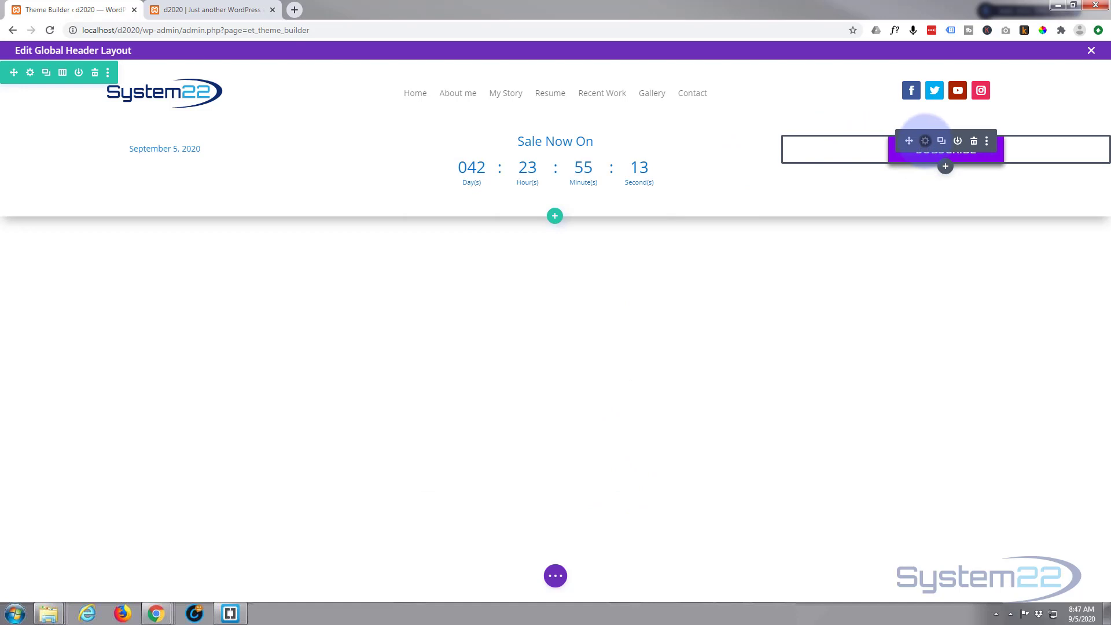
left_click(925, 141)
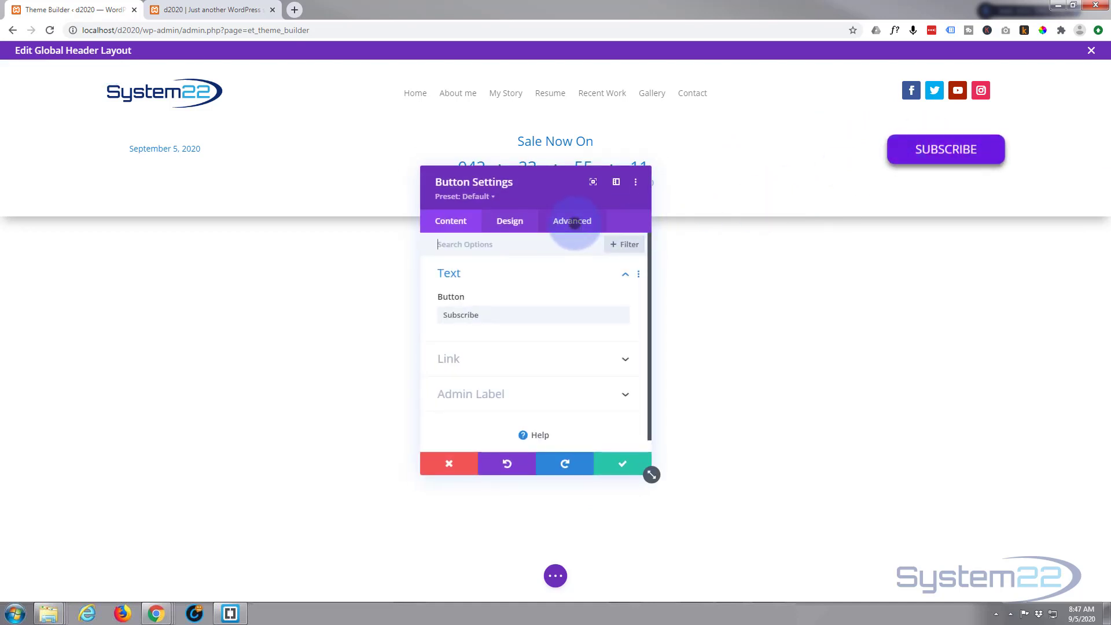
left_click(571, 221)
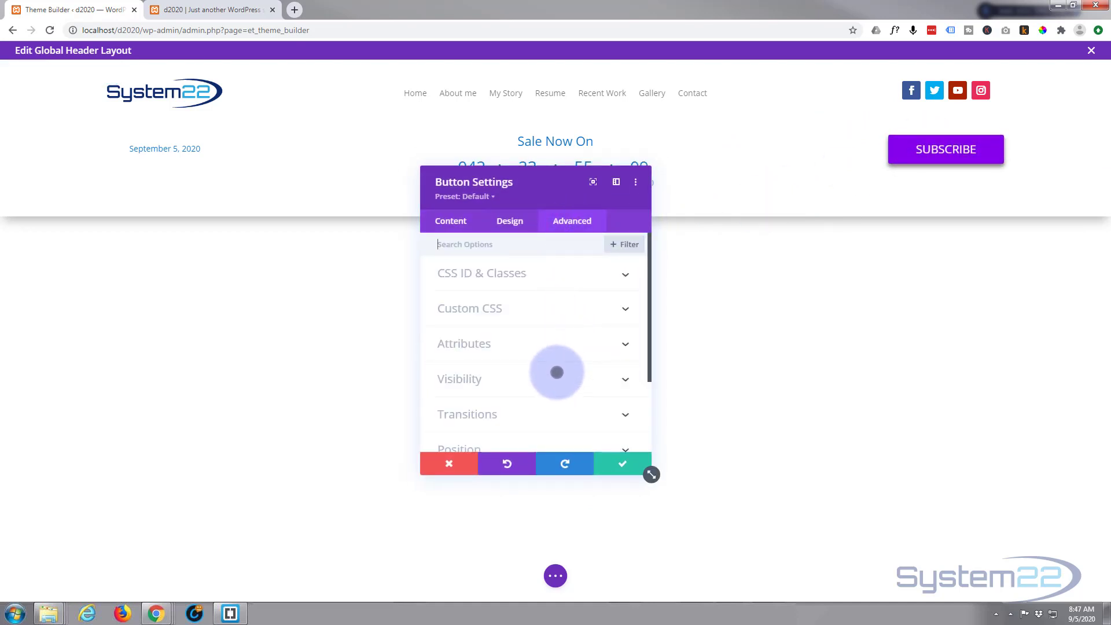
left_click(623, 462)
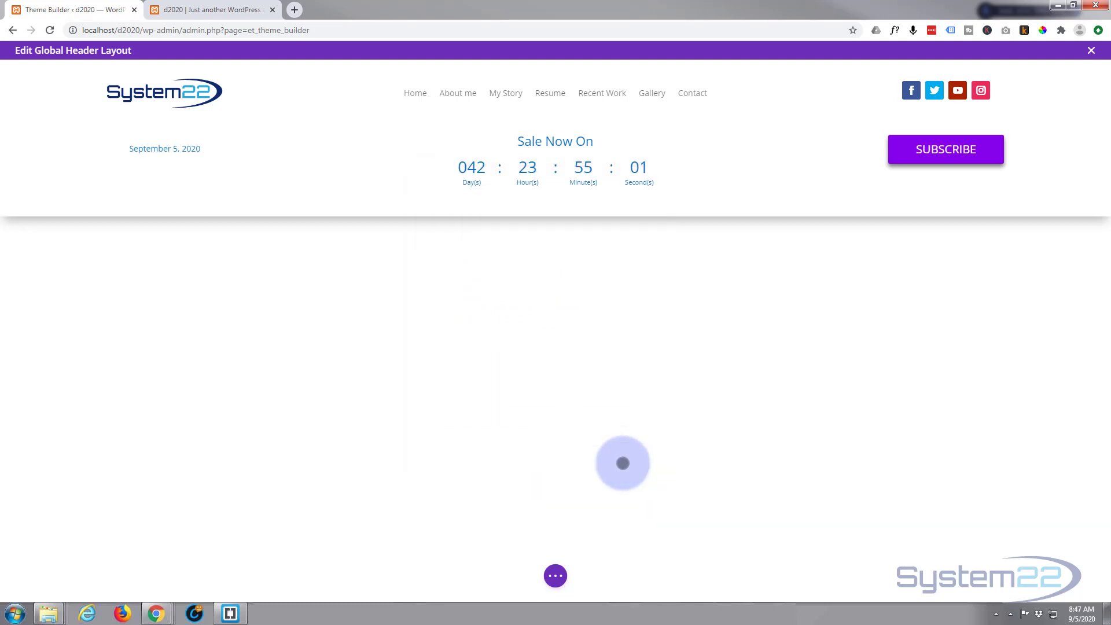
Close the Global Header editor, save all Theme Builder changes, and return to the live site.
left_click(556, 575)
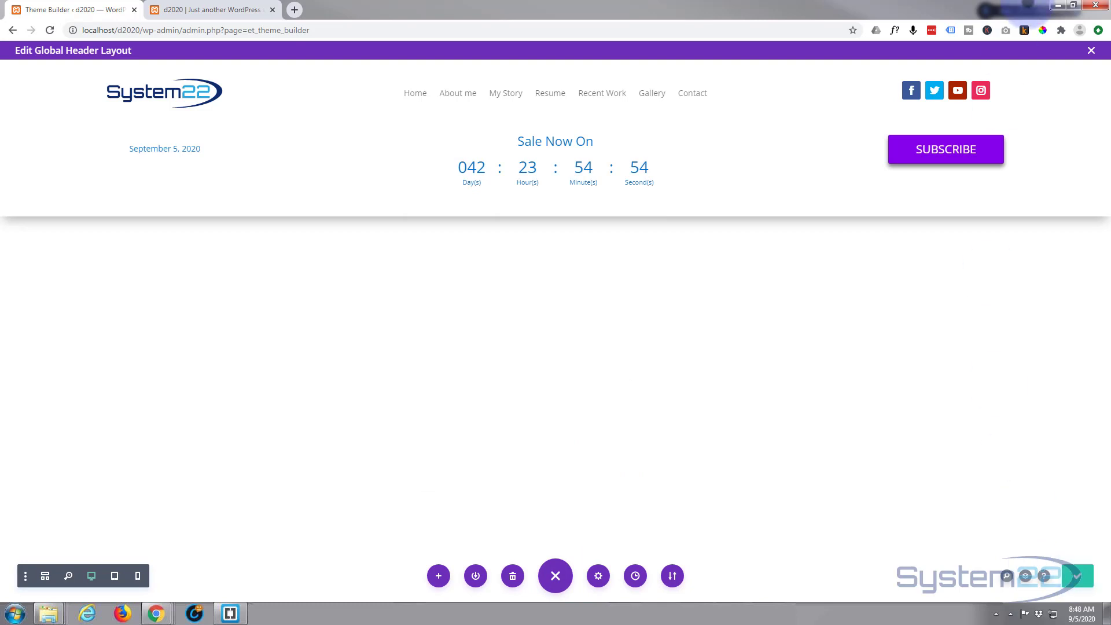
left_click(1091, 50)
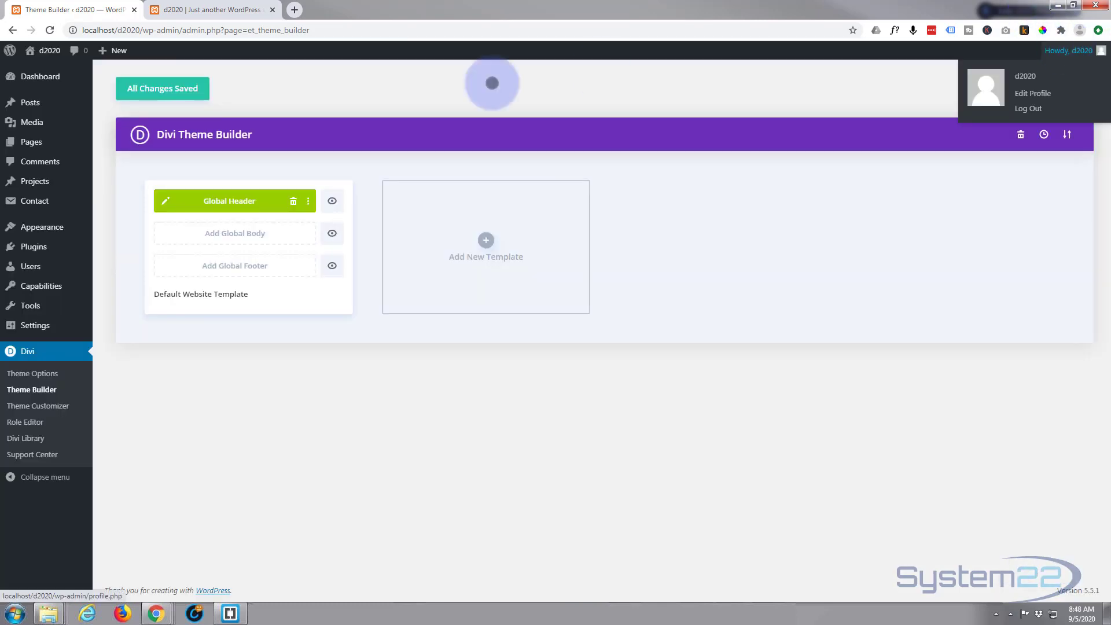
left_click(147, 85)
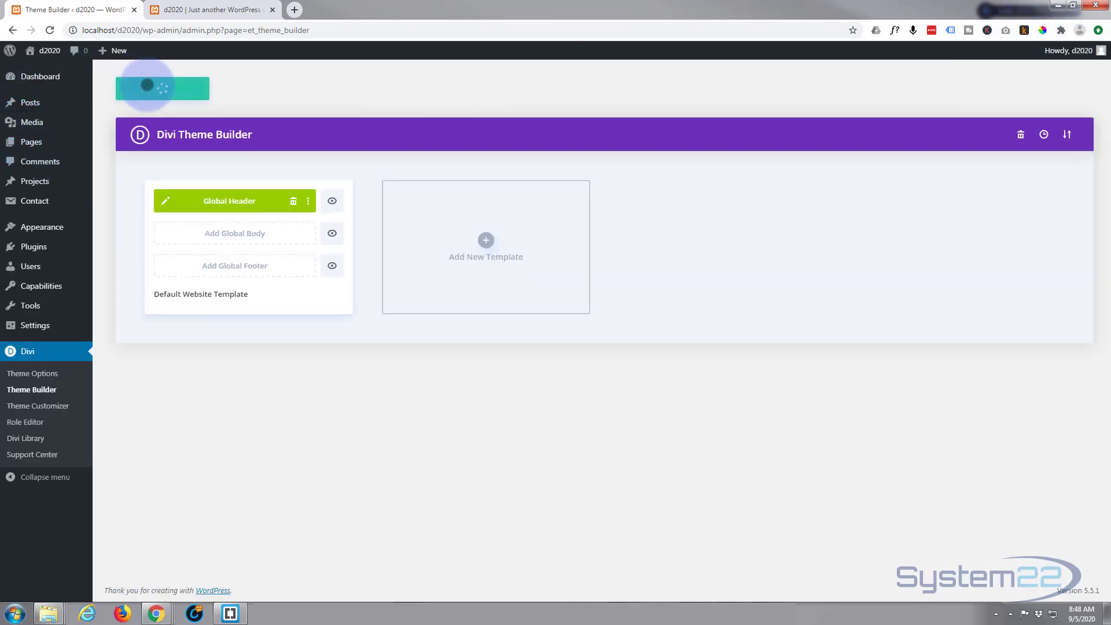
left_click(255, 10)
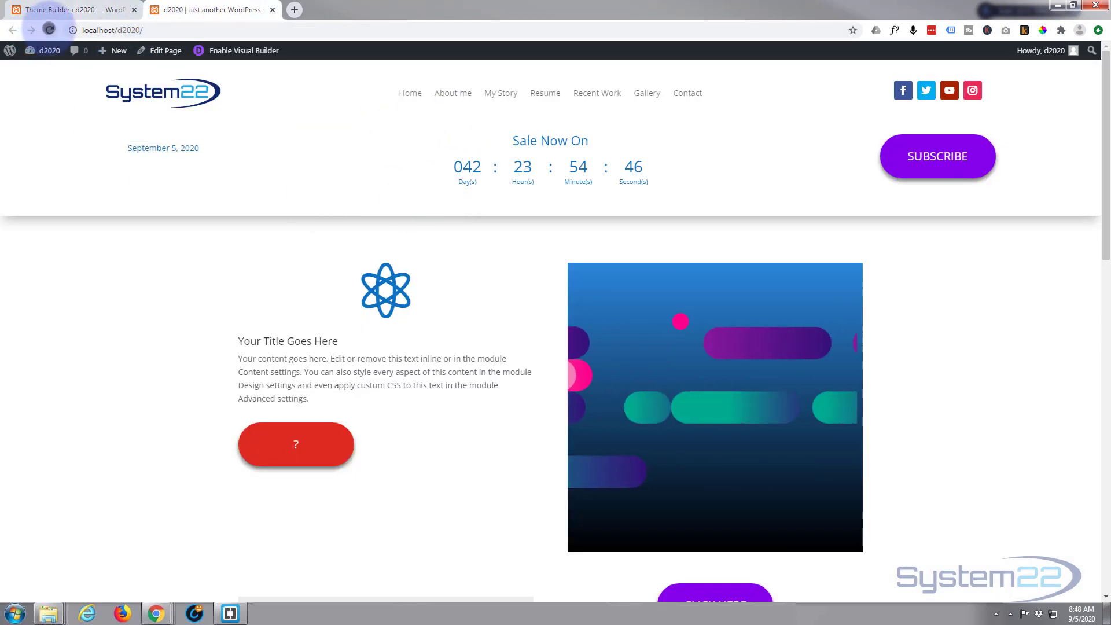
Reload the site and check the header without countdown and Subscribe in iPhone X and iPad (100%) previews.
left_click(50, 30)
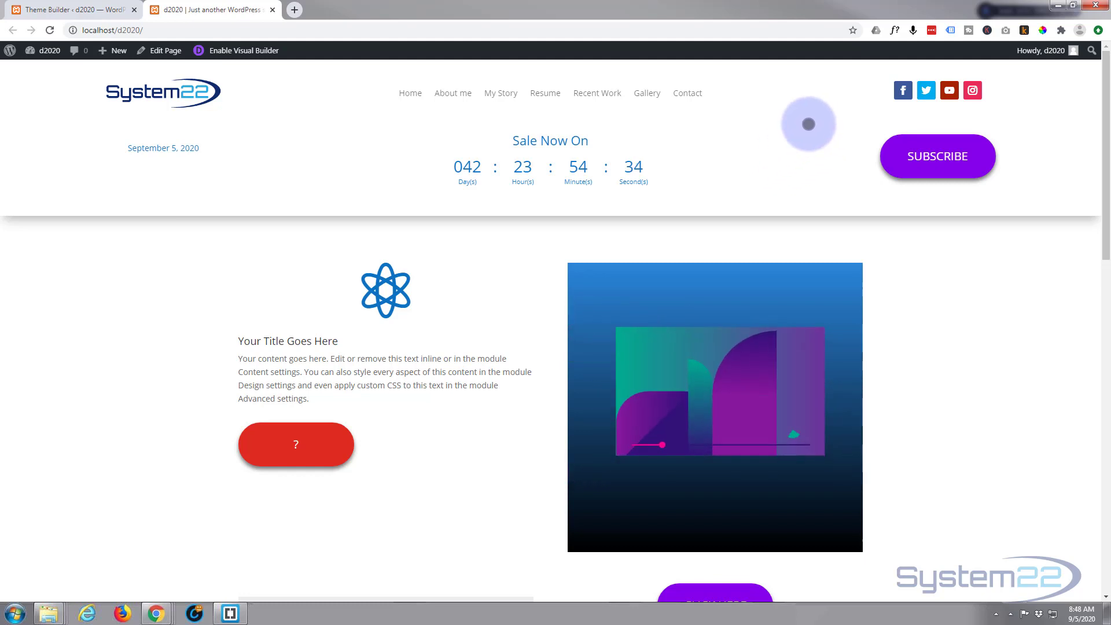
key("ctrl+shift+i")
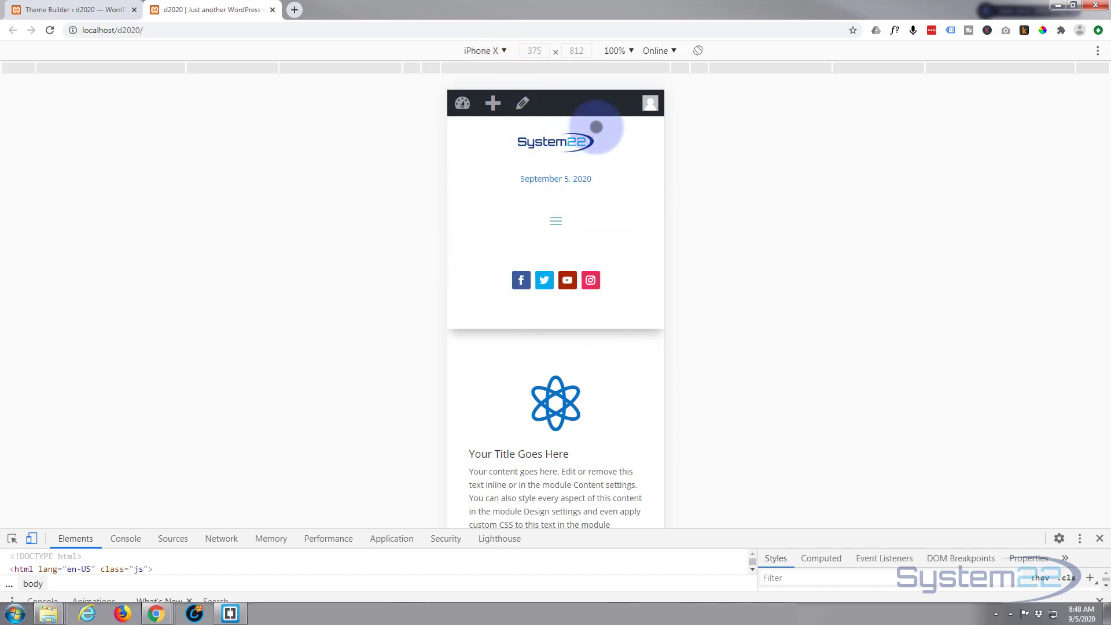
left_click(501, 49)
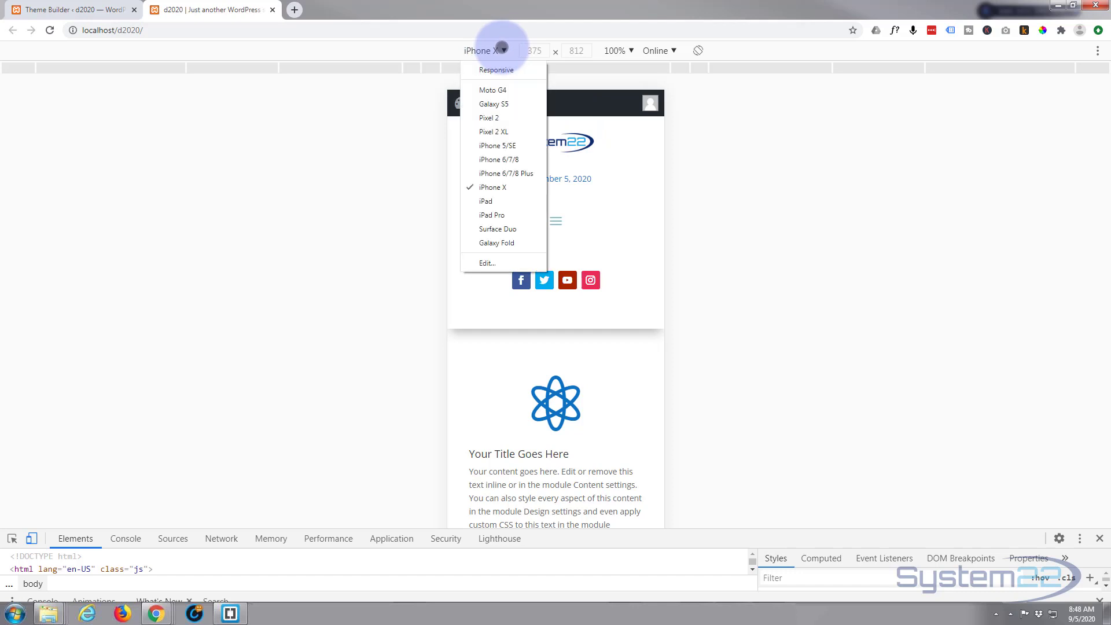
left_click(501, 201)
left_click(618, 50)
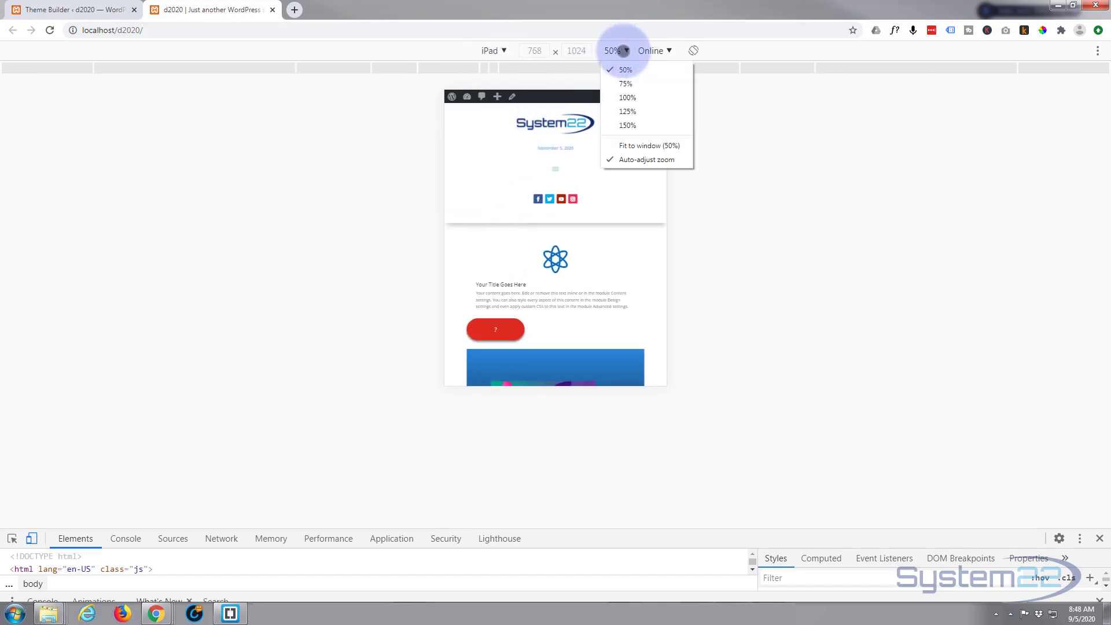
left_click(629, 97)
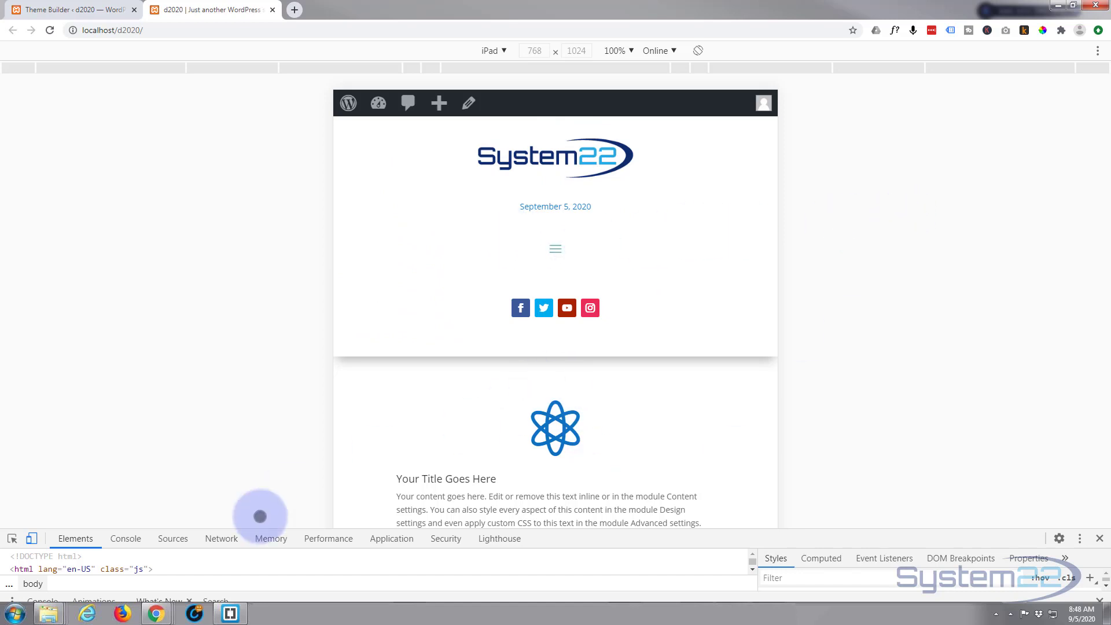
left_click(31, 538)
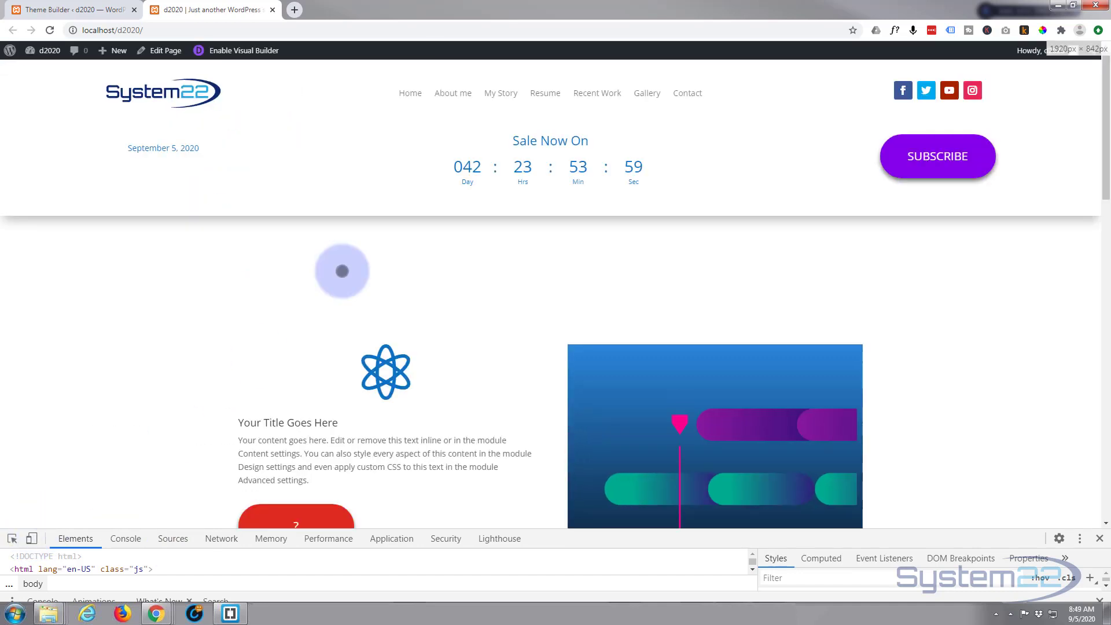